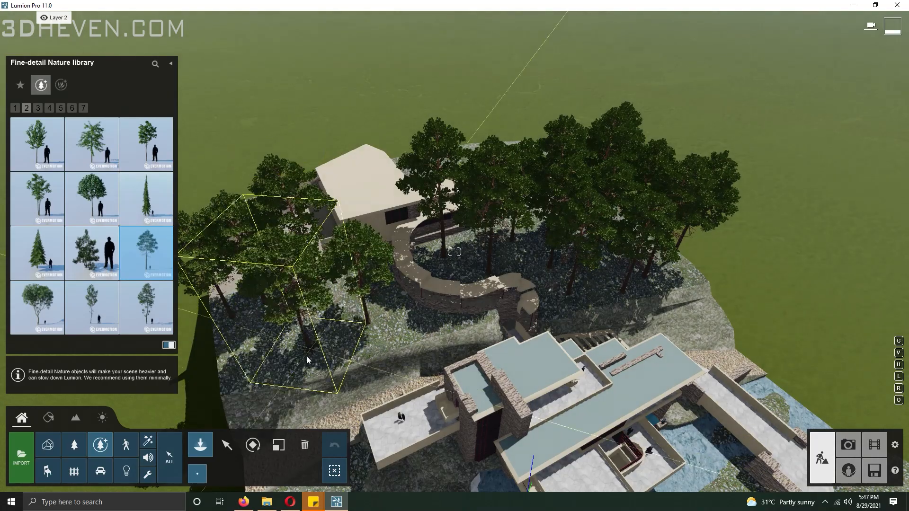
# - Place several of the selected tall fine-detail pine trees across the rocky hillside around the house
pyautogui.click(369, 175)
pyautogui.click(285, 234)
pyautogui.click(323, 274)
pyautogui.click(333, 336)
pyautogui.click(379, 351)
pyautogui.click(492, 403)
pyautogui.click(540, 339)
pyautogui.click(476, 265)
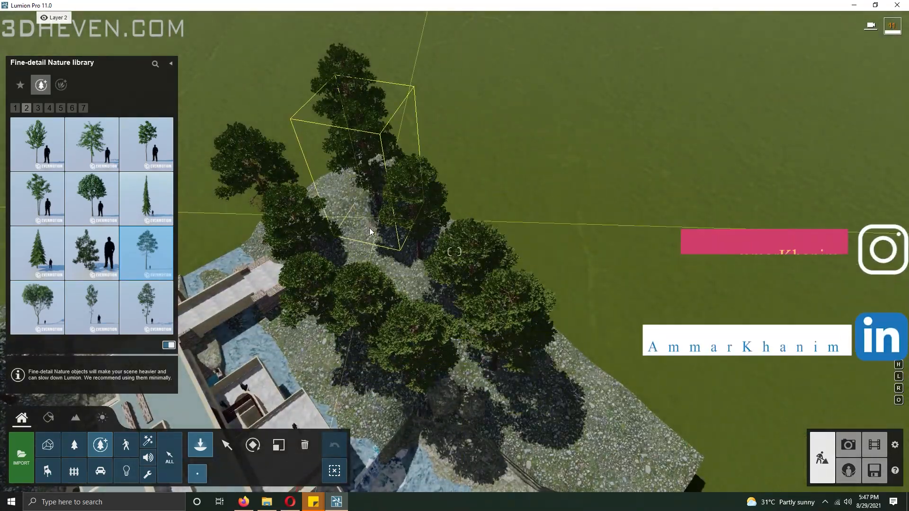
# - Place more tall pine trees along the opposite river bank and out to the terrain's edge
pyautogui.click(376, 225)
pyautogui.click(550, 427)
pyautogui.click(634, 421)
pyautogui.click(663, 472)
pyautogui.moveTo(421, 312); pyautogui.dragTo(490, 300, button='right')
pyautogui.click(514, 232)
pyautogui.click(481, 256)
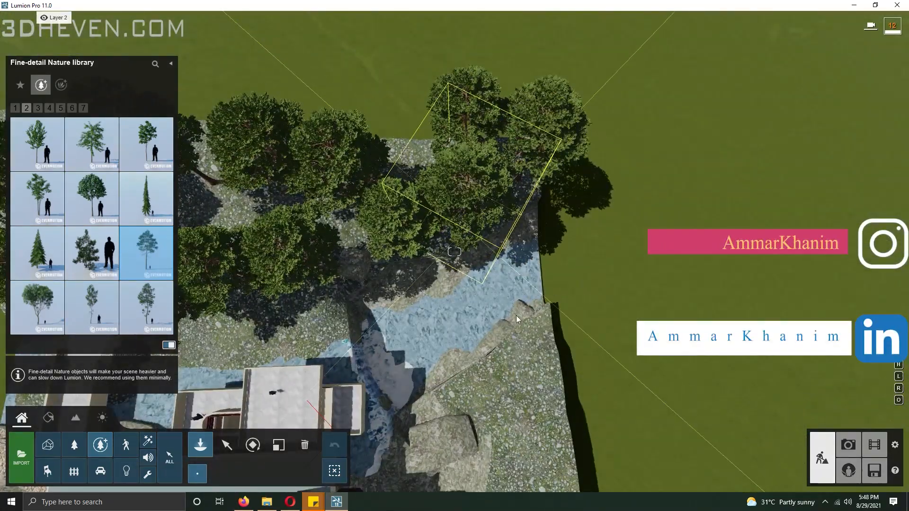
# - Save a photo camera view in slot 1 showing the house facade above the waterfall
pyautogui.moveTo(481, 257); pyautogui.dragTo(530, 227, button='right')
pyautogui.click(848, 445)
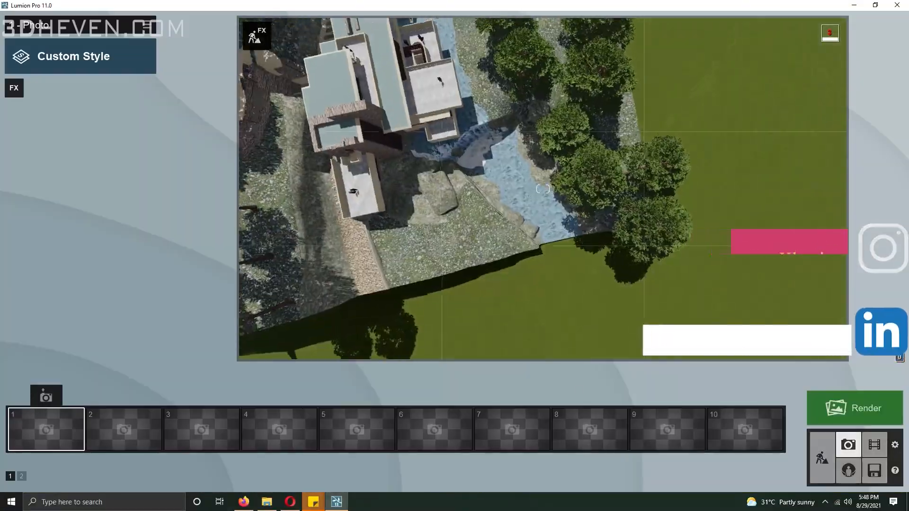
pyautogui.moveTo(544, 266); pyautogui.dragTo(478, 201, button='right')
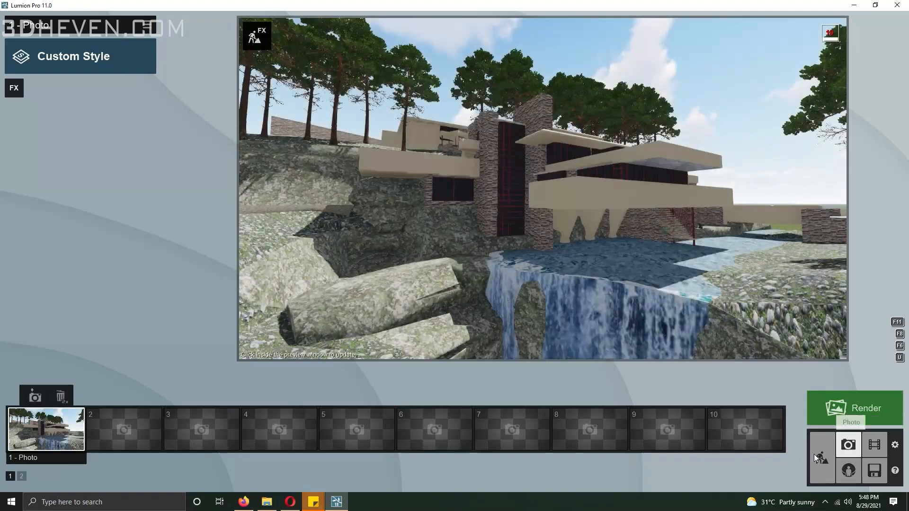
# - Return to build mode and paint small round conifer bushes over the ground around the house with mass placement
pyautogui.click(821, 457)
pyautogui.click(75, 446)
pyautogui.click(61, 84)
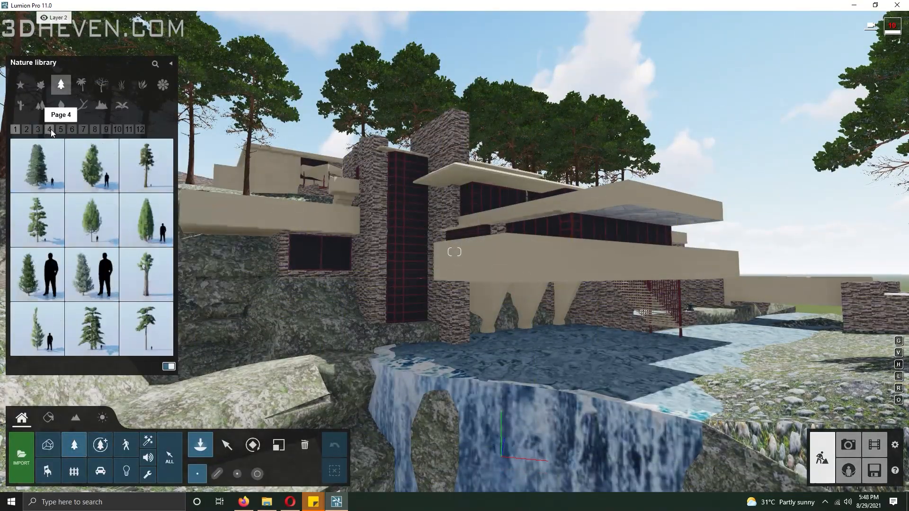
pyautogui.click(60, 129)
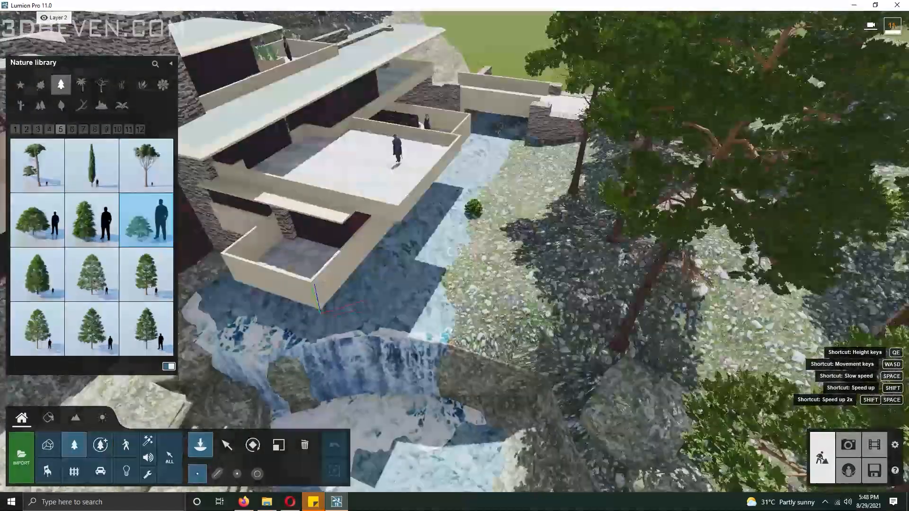
pyautogui.moveTo(473, 216)
pyautogui.mouseDown(button='right')
pyautogui.moveTo(544, 237)
pyautogui.moveTo(545, 209)
pyautogui.mouseUp(button='right')
pyautogui.click(257, 474)
pyautogui.moveTo(403, 402)
pyautogui.mouseDown()
pyautogui.moveTo(678, 254)
pyautogui.moveTo(546, 238)
pyautogui.mouseUp()
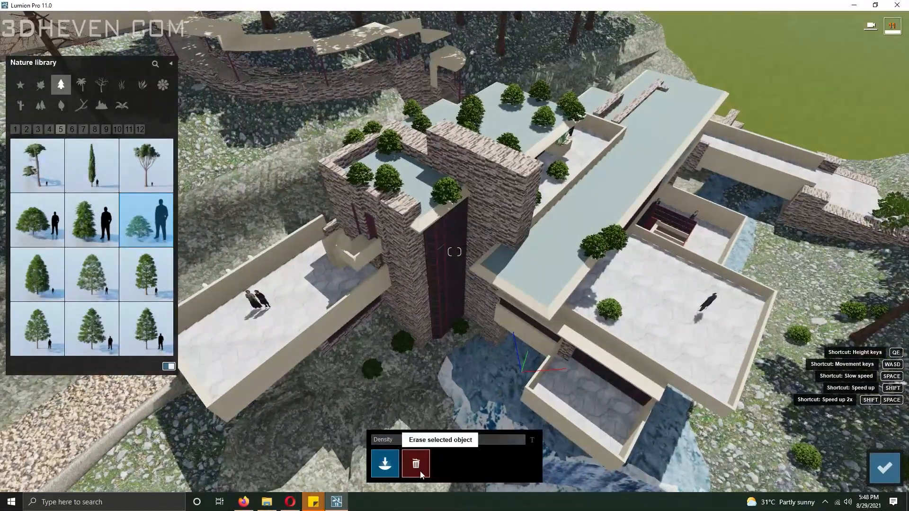
# - Erase the stray bushes from the roofs and terraces, and paint more bushes under the trees along the river bank
pyautogui.click(416, 464)
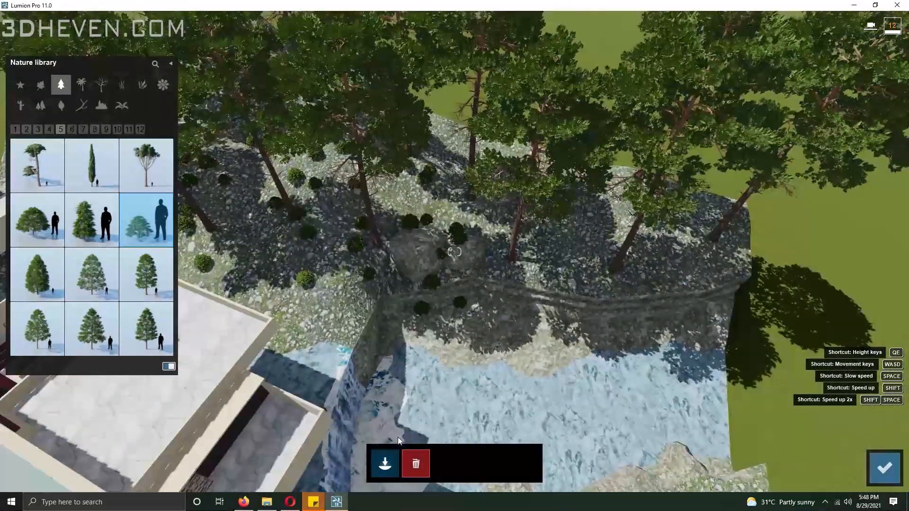
pyautogui.click(385, 463)
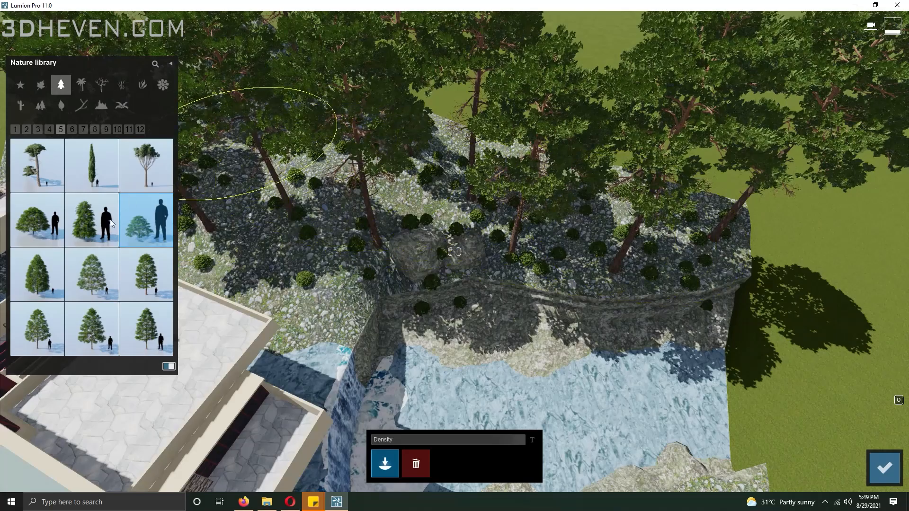
# - Paint clumps of low grass from the grass library's first page over the rocky bank beside the river
pyautogui.click(122, 85)
pyautogui.click(145, 165)
pyautogui.click(92, 329)
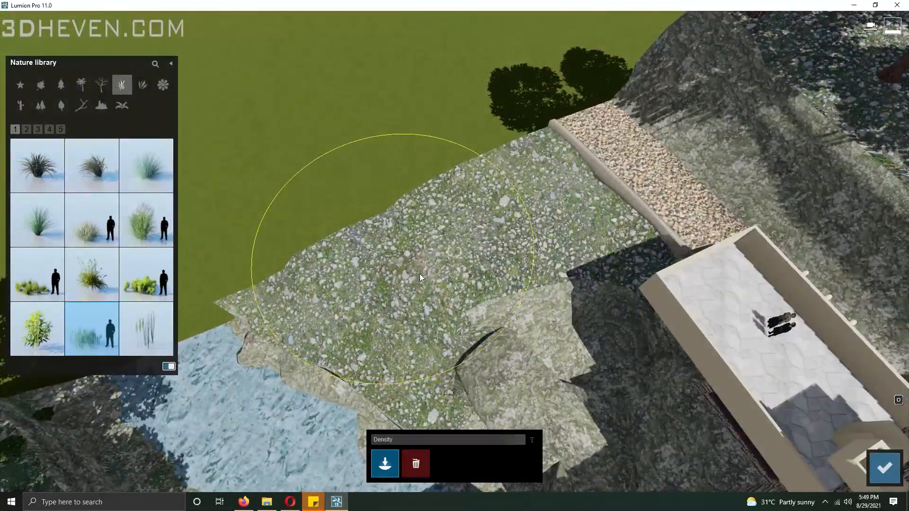
pyautogui.moveTo(420, 274)
pyautogui.mouseDown()
pyautogui.moveTo(544, 275)
pyautogui.moveTo(533, 306)
pyautogui.mouseUp()
# - Paint fern-like plants from page 10 of the plants library over the river bank and hillside
pyautogui.click(142, 85)
pyautogui.click(80, 128)
pyautogui.click(93, 129)
pyautogui.click(104, 129)
pyautogui.click(115, 128)
pyautogui.click(125, 128)
pyautogui.click(129, 276)
pyautogui.click(416, 274)
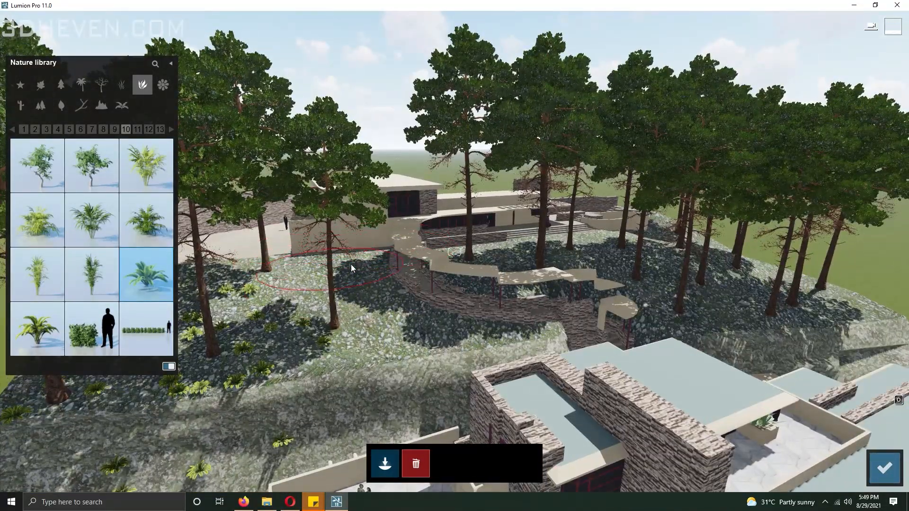
# - Place single dense, bushy trees from page 9 of the conifer library on the slopes around the house and bridge
pyautogui.click(122, 84)
pyautogui.click(85, 87)
pyautogui.click(61, 87)
pyautogui.click(49, 130)
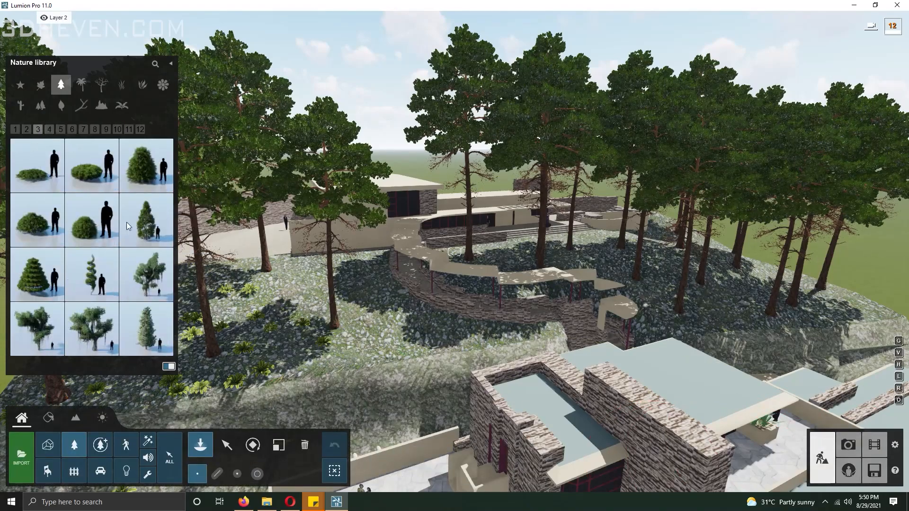
pyautogui.click(61, 129)
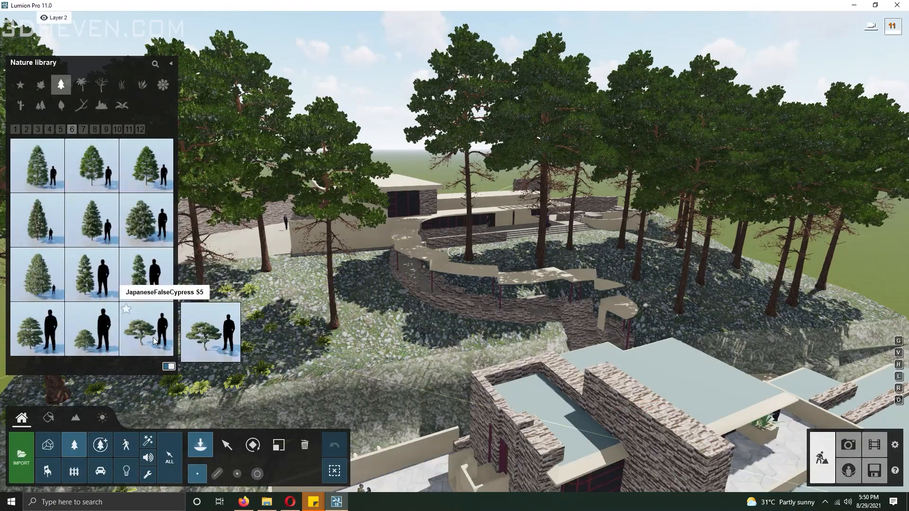
pyautogui.click(84, 129)
pyautogui.click(95, 129)
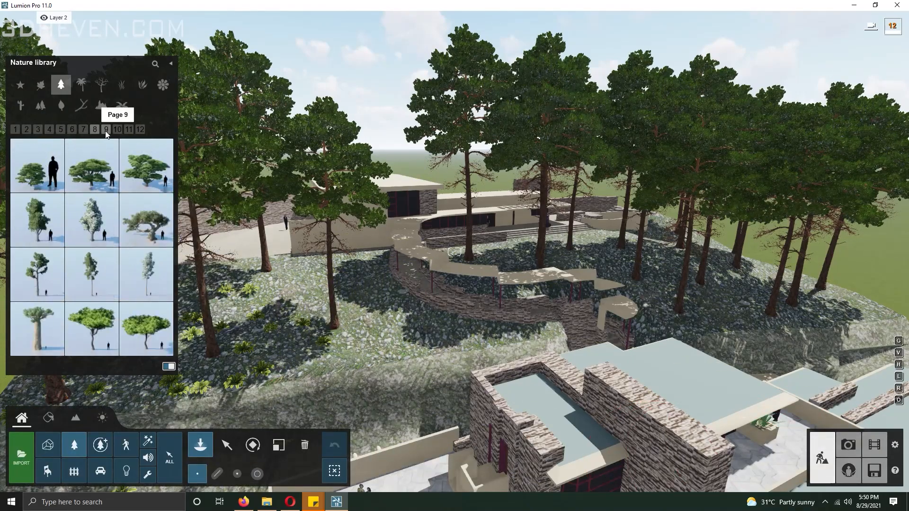
pyautogui.click(106, 129)
pyautogui.click(146, 330)
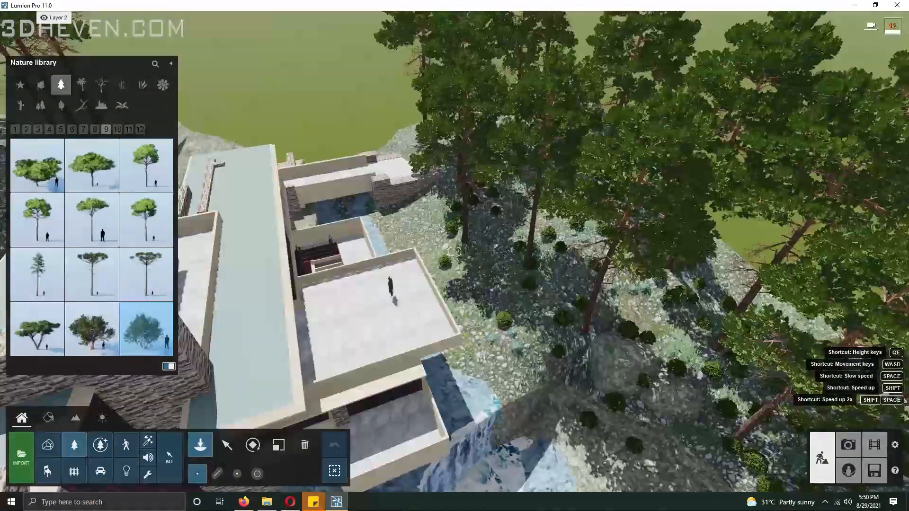
pyautogui.moveTo(473, 213); pyautogui.dragTo(442, 184, button='right')
pyautogui.click(441, 183)
pyautogui.click(247, 171)
pyautogui.click(201, 164)
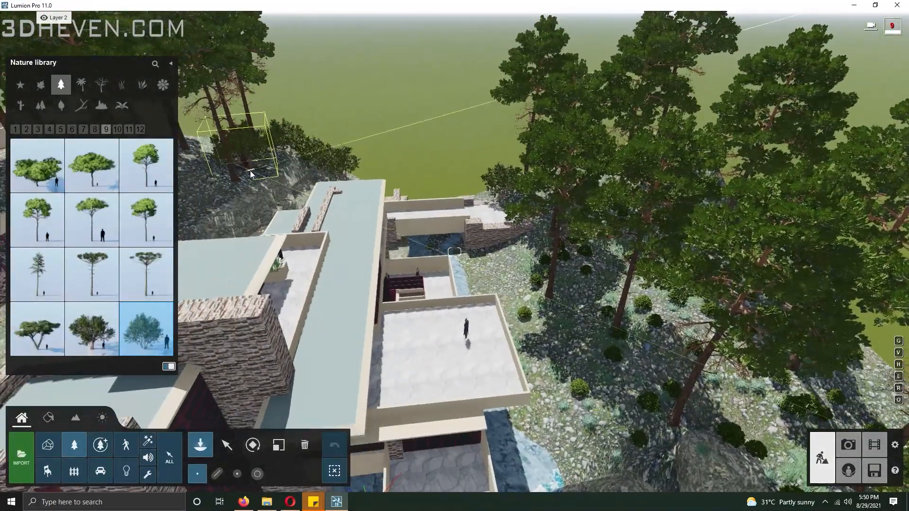
pyautogui.click(501, 284)
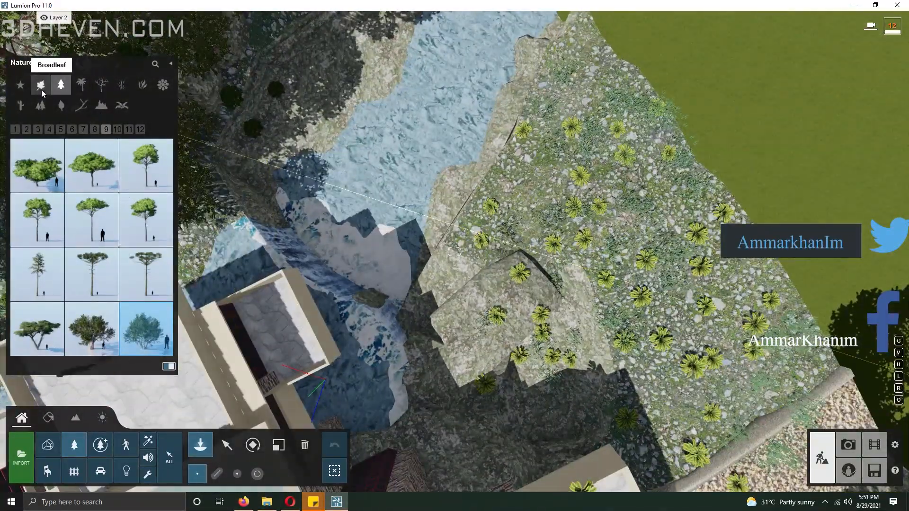
# - Place wide-crowned broadleaf trees from page 3 of the broadleaf library beside the bridge and stream
pyautogui.click(27, 130)
pyautogui.click(38, 130)
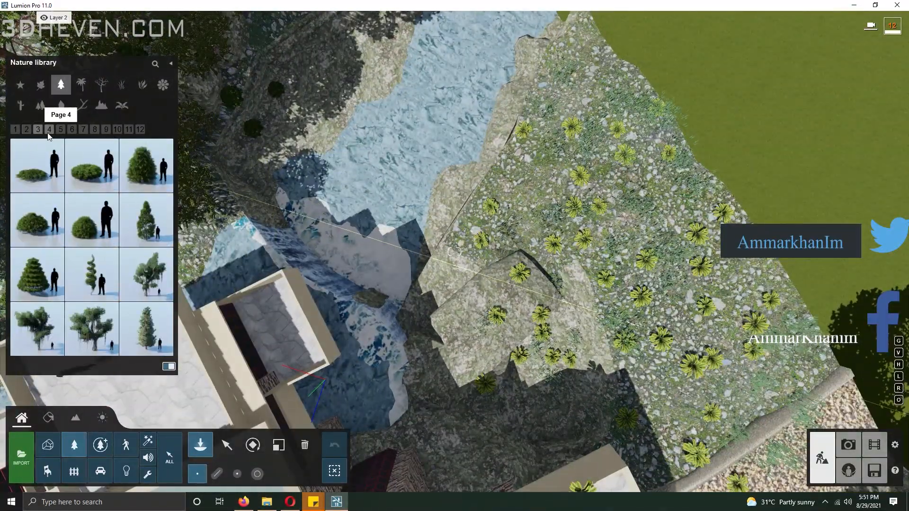
pyautogui.click(61, 129)
pyautogui.click(41, 84)
pyautogui.click(46, 130)
pyautogui.click(163, 241)
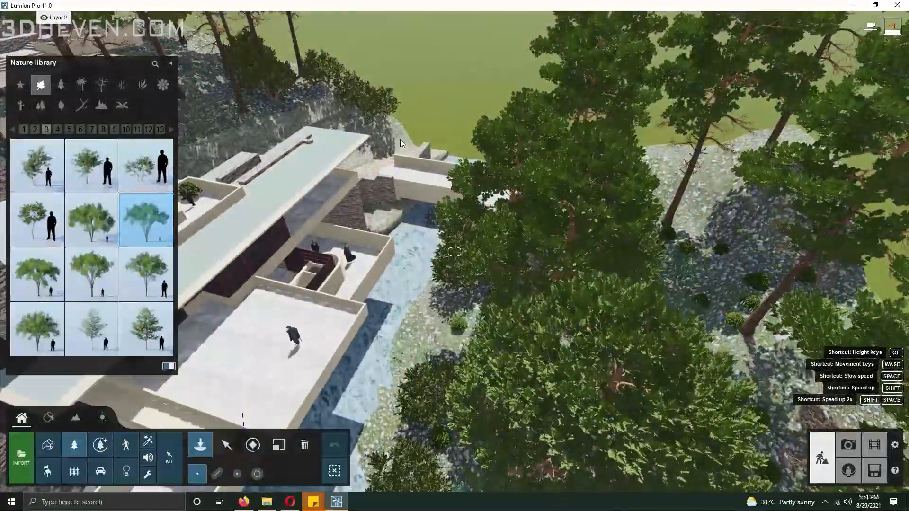
pyautogui.press('w')
pyautogui.press('a')
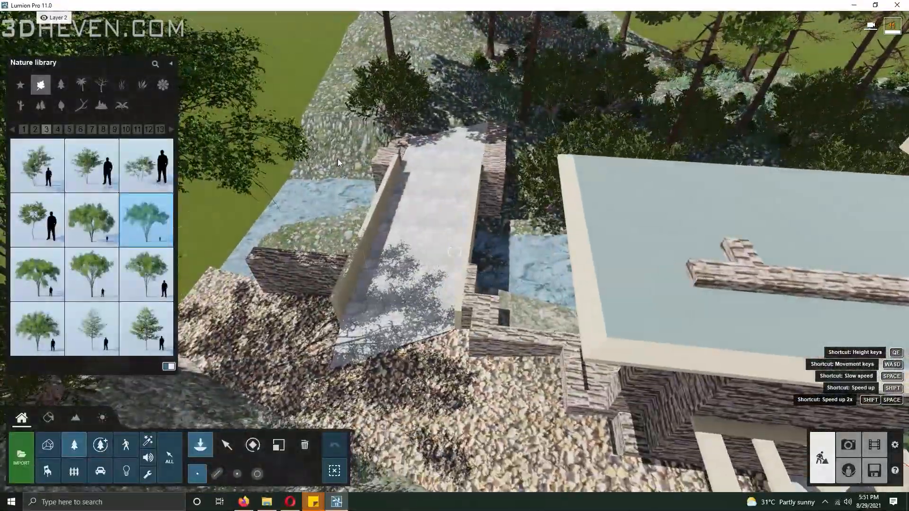
pyautogui.click(306, 189)
pyautogui.click(303, 246)
# - Add a broadleaf tree on the slope behind the house and pick another broadleaf model from page 3
pyautogui.press('w')
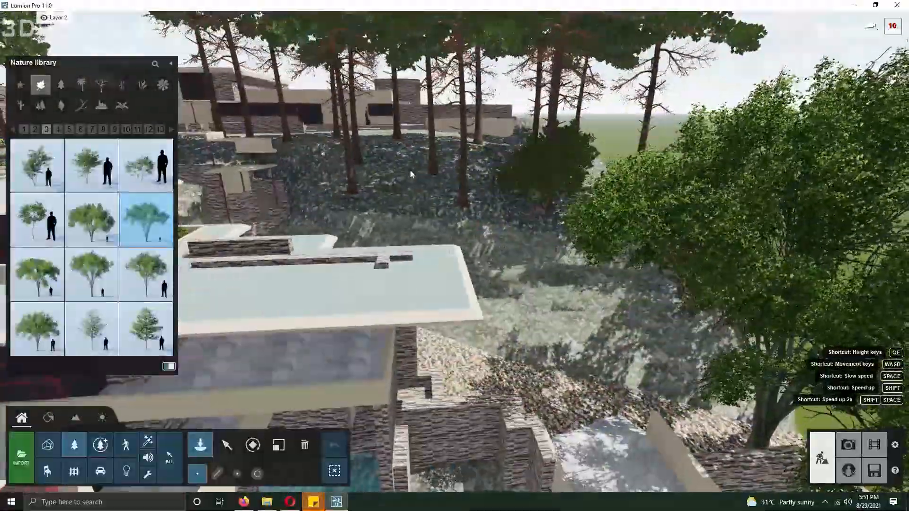
pyautogui.press('d')
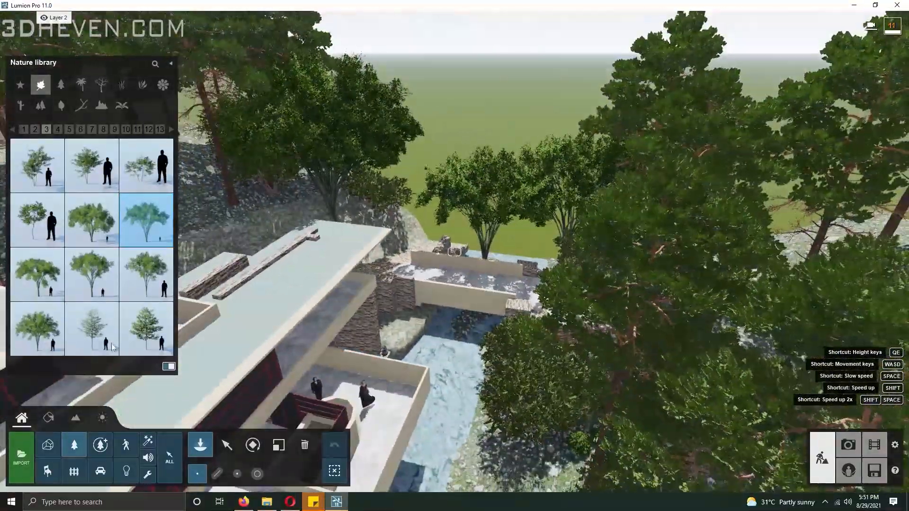
pyautogui.click(37, 329)
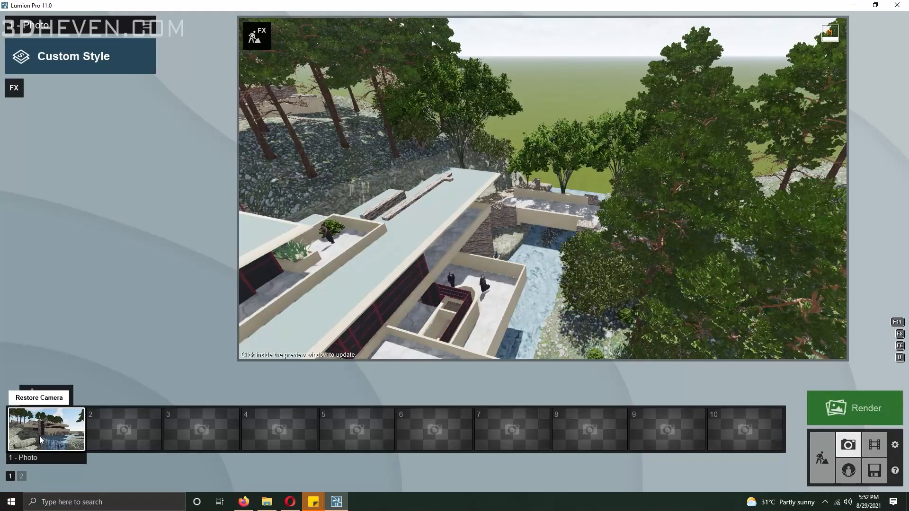
# - Restore the waterfall photo view, apply the Realistic style and turn the Real Skies heading close to its maximum
pyautogui.click(34, 396)
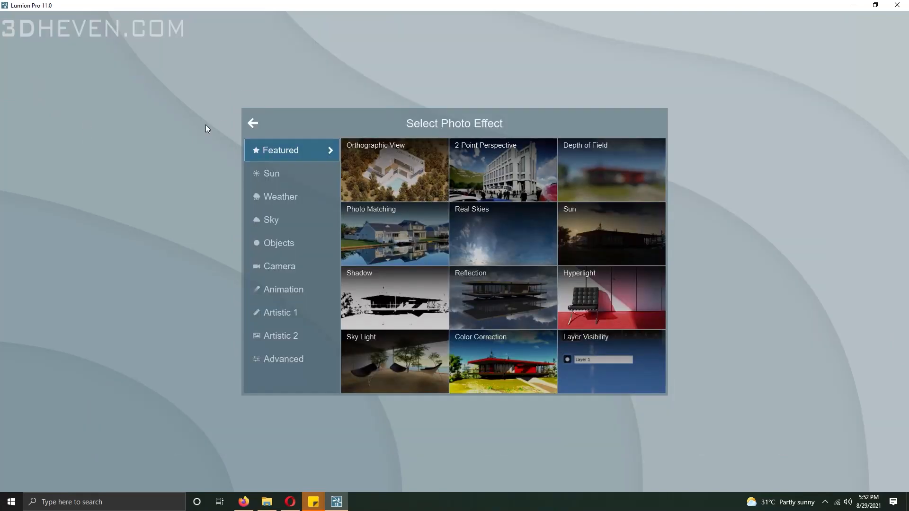
pyautogui.click(253, 123)
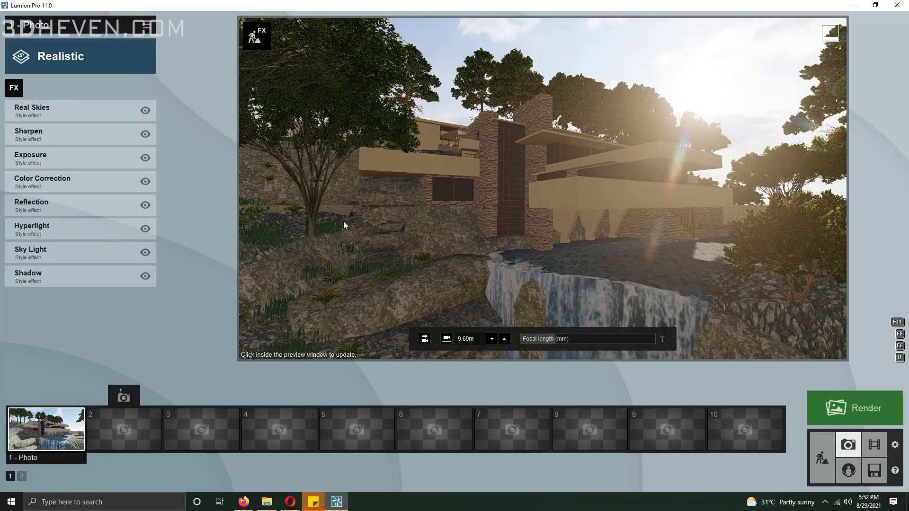
pyautogui.click(49, 111)
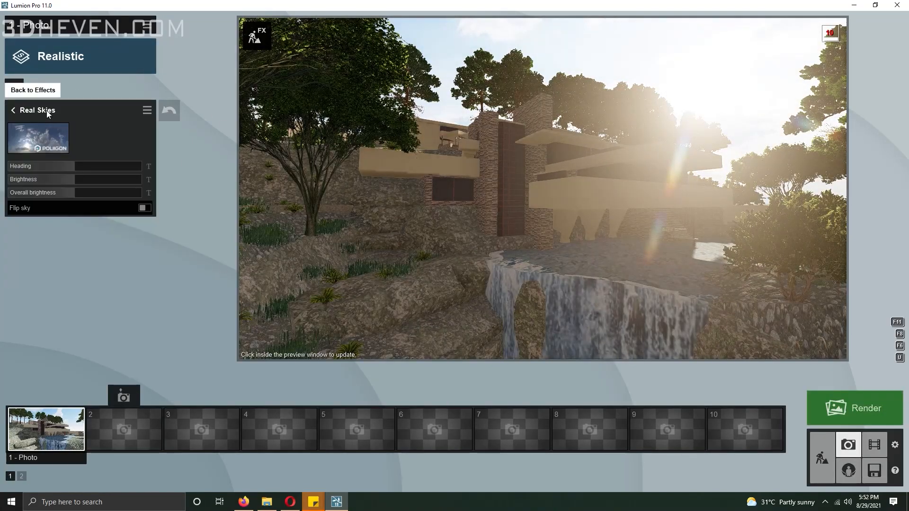
pyautogui.moveTo(83, 165); pyautogui.dragTo(139, 170)
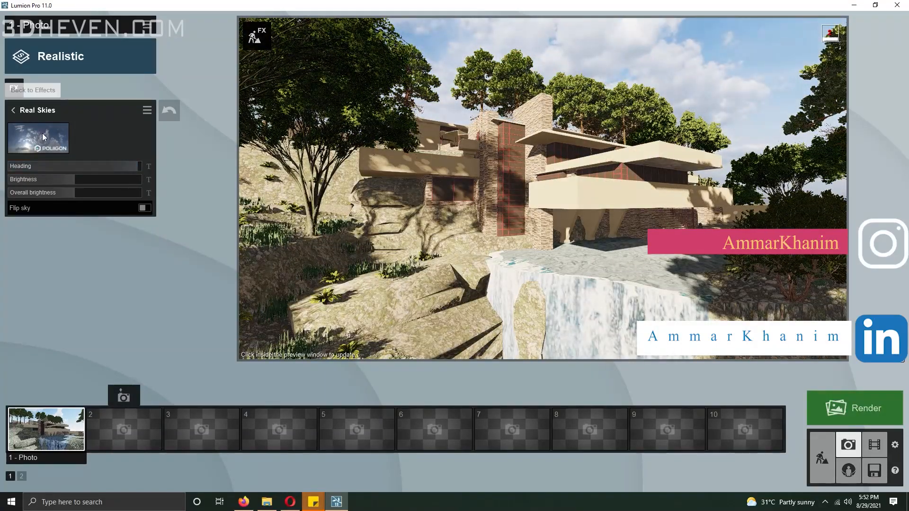
# - Choose a different sky for the Real Skies effect and adjust its heading
pyautogui.click(41, 132)
pyautogui.click(605, 189)
pyautogui.moveTo(75, 181); pyautogui.dragTo(95, 167)
pyautogui.click(57, 112)
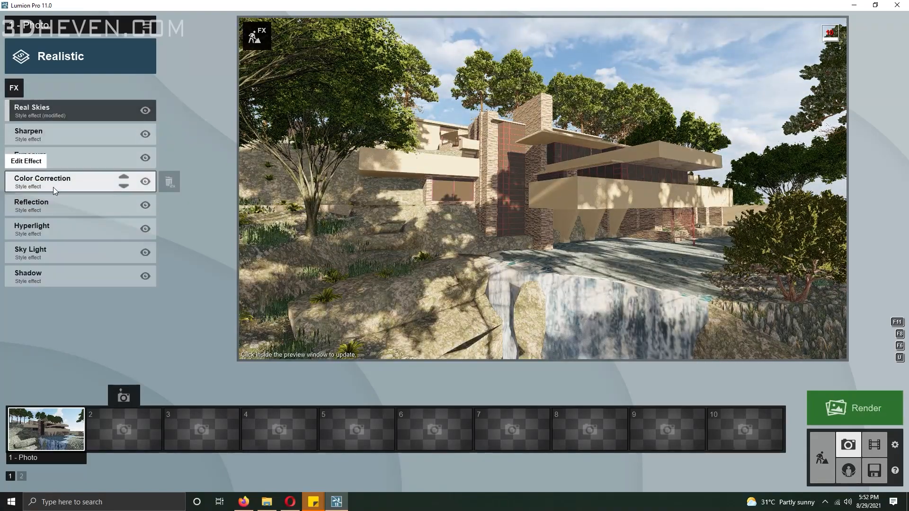
# - Add the Analog Color Lab effect to the photo and set its style to about 1.1
pyautogui.click(15, 87)
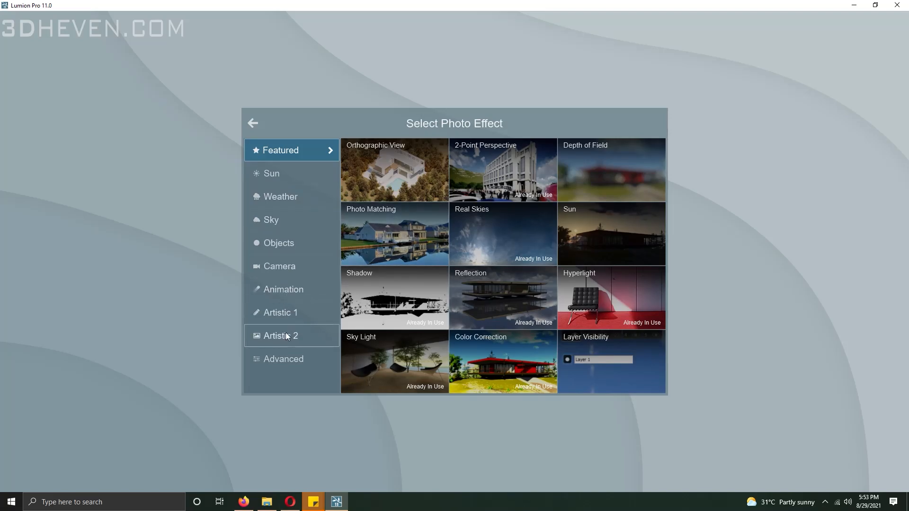
pyautogui.click(284, 335)
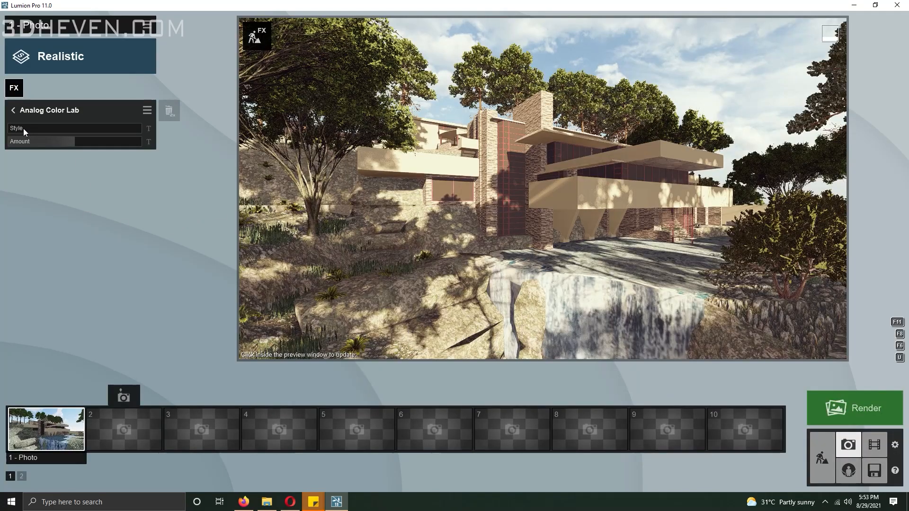
pyautogui.moveTo(24, 129); pyautogui.dragTo(85, 126)
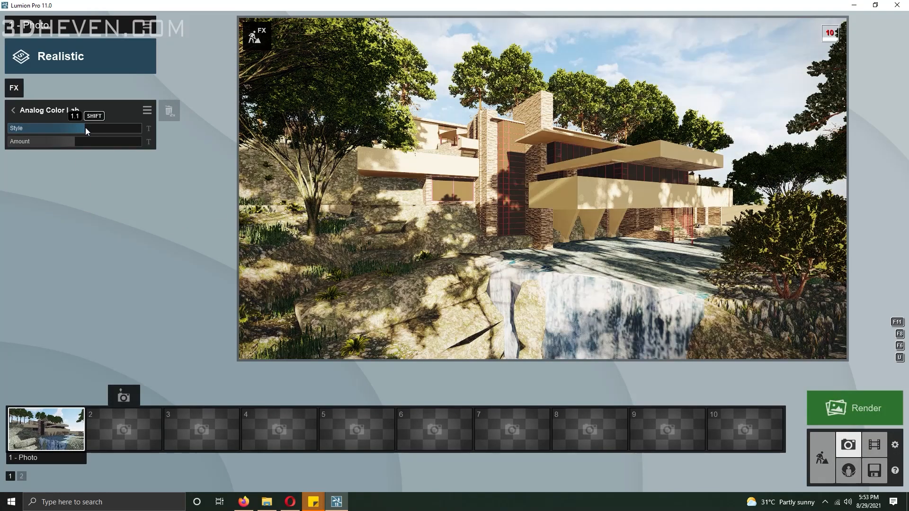
pyautogui.click(14, 110)
# - Check the Sharpen effect's intensity and set the Sky Light effect's render quality to Ultra
pyautogui.click(49, 176)
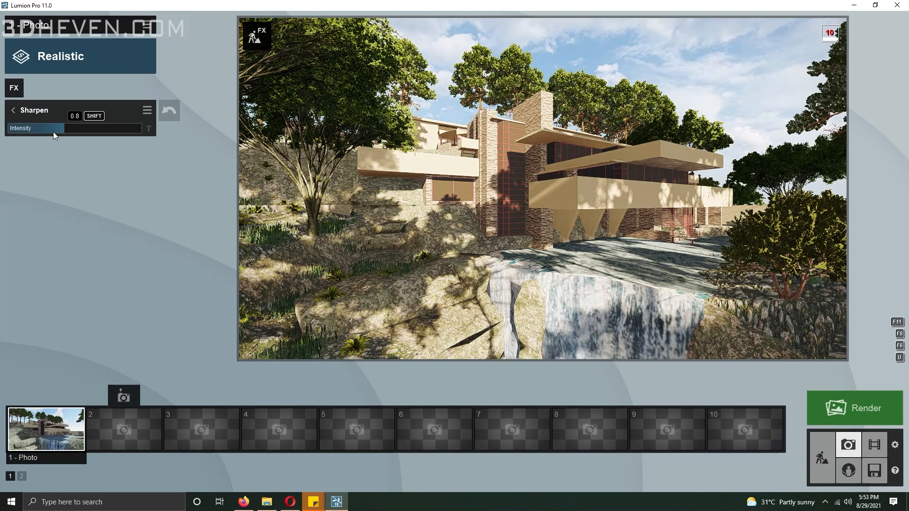
pyautogui.click(14, 110)
pyautogui.click(76, 300)
pyautogui.click(125, 195)
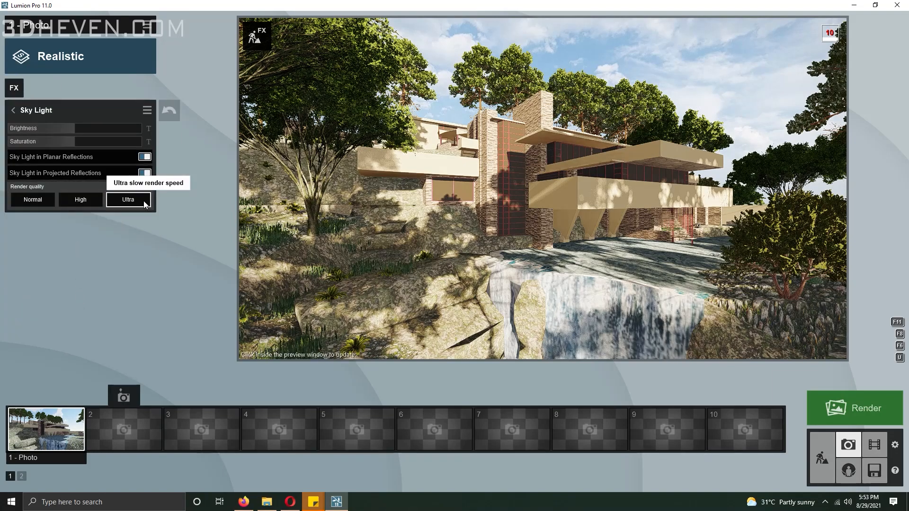
pyautogui.click(13, 110)
# - Add the Fog weather effect to the photo and adjust its strength
pyautogui.click(14, 88)
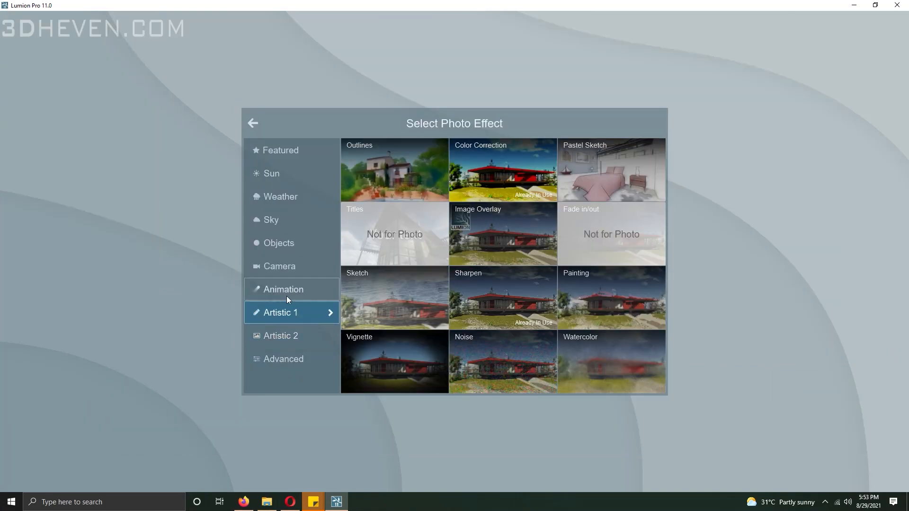
pyautogui.moveTo(286, 211)
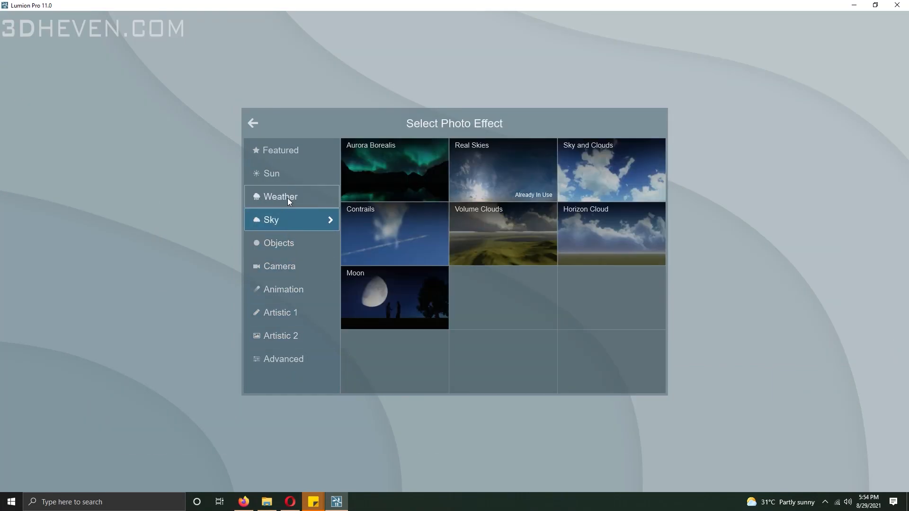
pyautogui.click(343, 181)
pyautogui.moveTo(73, 130)
pyautogui.mouseDown()
pyautogui.moveTo(94, 134)
pyautogui.moveTo(87, 134)
pyautogui.mouseUp()
pyautogui.click(13, 110)
# - Add the Volumetric Sunlight effect to the photo and tune its brightness
pyautogui.click(22, 88)
pyautogui.moveTo(284, 174)
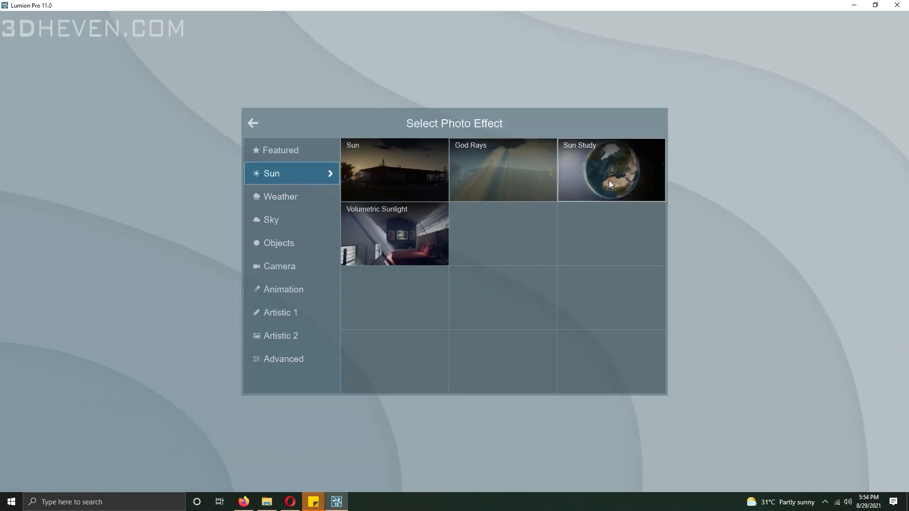
pyautogui.click(408, 239)
pyautogui.moveTo(31, 131); pyautogui.dragTo(10, 134)
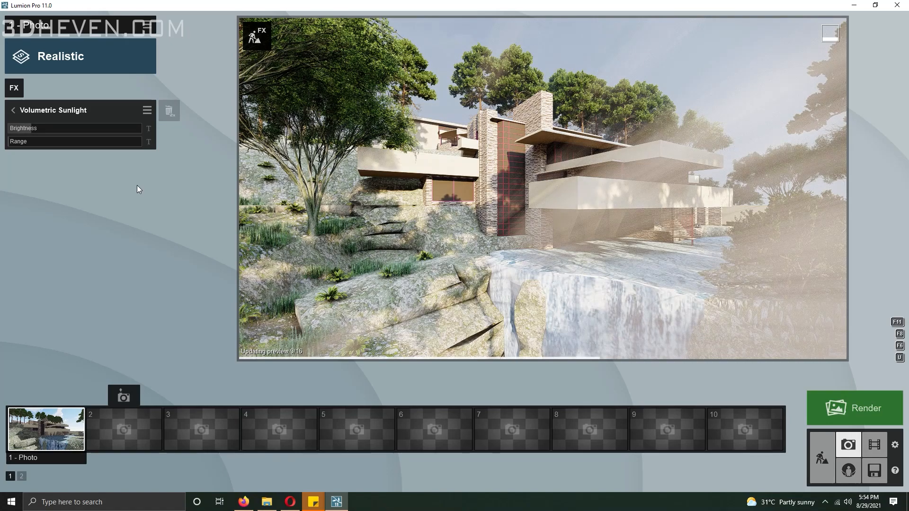
pyautogui.click(13, 112)
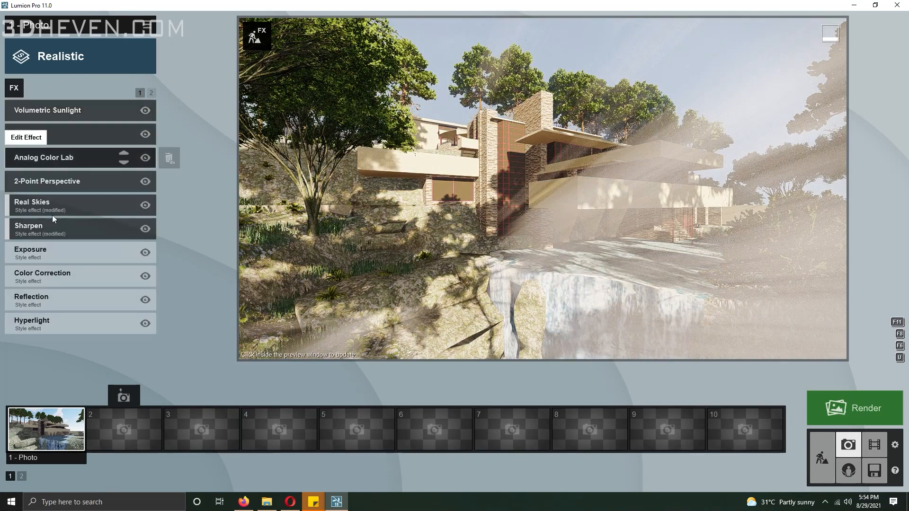
# - Pick a different sky for the Real Skies effect
pyautogui.click(51, 205)
pyautogui.click(450, 96)
pyautogui.click(436, 174)
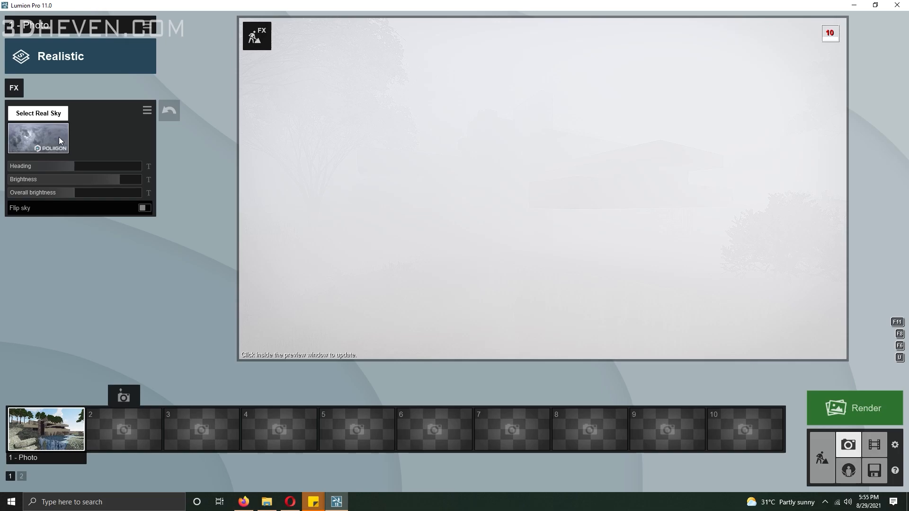
pyautogui.click(13, 112)
# - Toggle the Fog effect's visibility and lower its strength
pyautogui.click(148, 135)
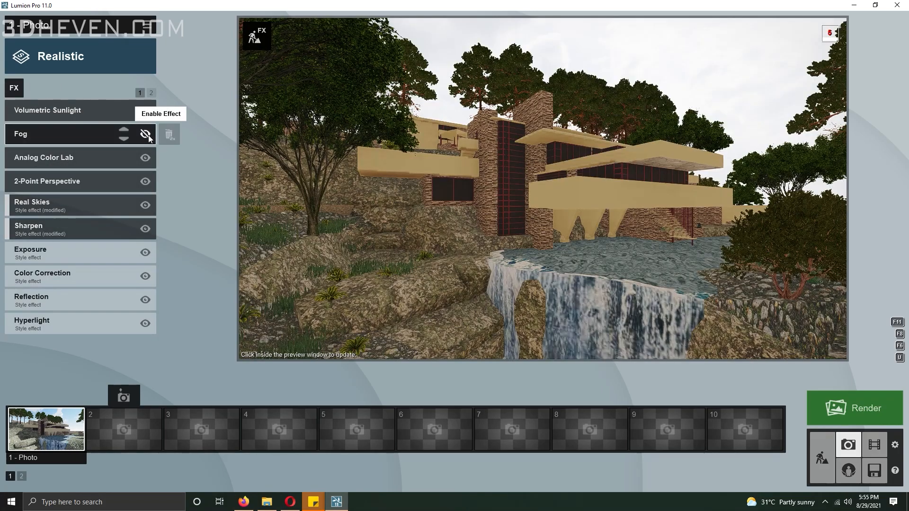
pyautogui.click(73, 132)
pyautogui.moveTo(79, 123); pyautogui.dragTo(28, 126)
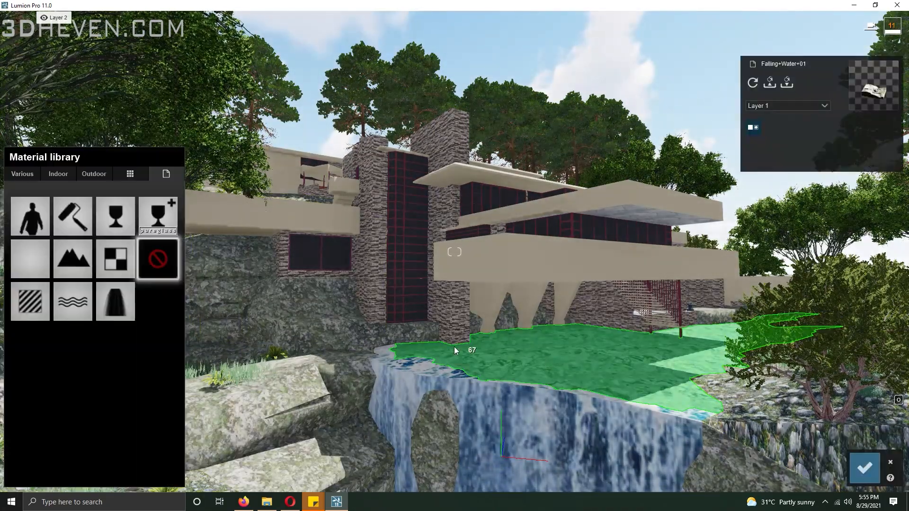
# - Compare library water materials, including Clear Ocean, on the river surface above the waterfall and apply one
pyautogui.click(66, 175)
pyautogui.click(39, 181)
pyautogui.click(163, 201)
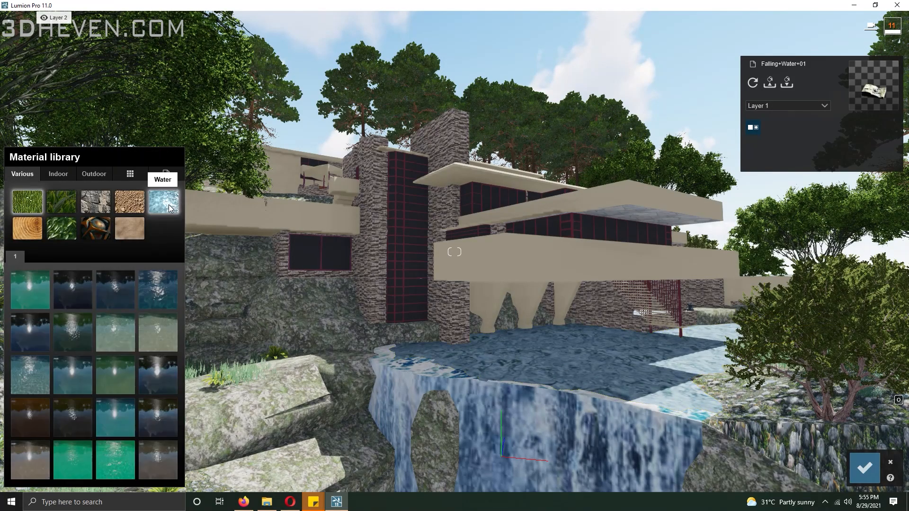
pyautogui.click(32, 380)
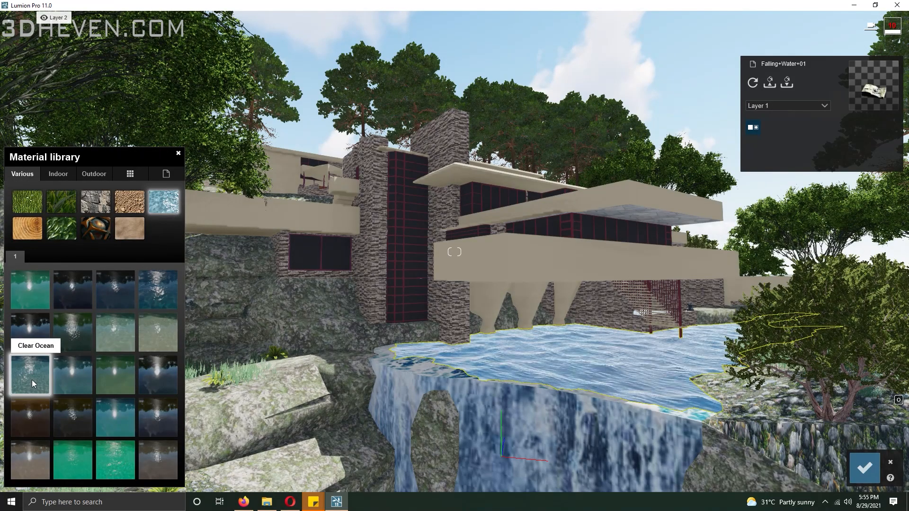
pyautogui.click(35, 293)
pyautogui.click(158, 290)
# - Apply the Waterfall material to the falling water, lowering its wave scale and setting its foam to about 0.1
pyautogui.click(493, 410)
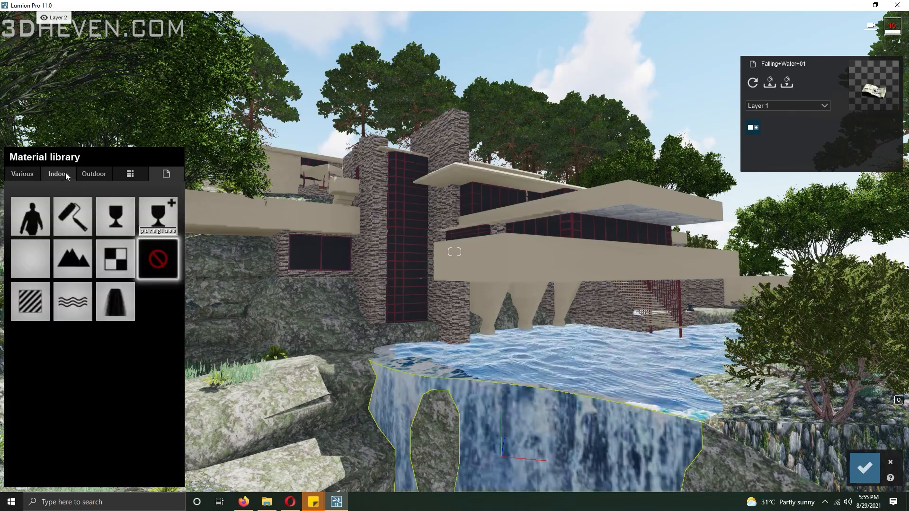
pyautogui.click(120, 318)
pyautogui.moveTo(58, 398)
pyautogui.mouseDown()
pyautogui.moveTo(14, 403)
pyautogui.moveTo(51, 400)
pyautogui.mouseUp()
pyautogui.moveTo(53, 414); pyautogui.dragTo(21, 445)
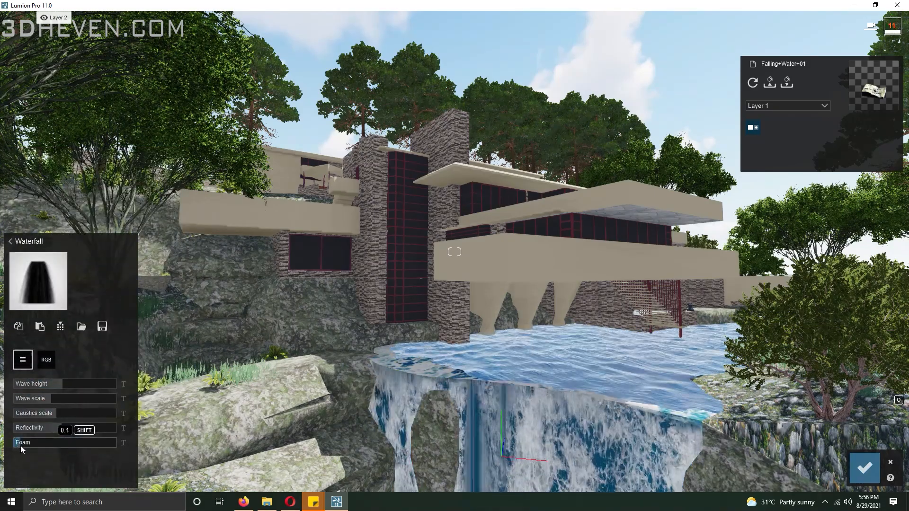
# - Copy the river surface's water material and paste it onto the strip at the waterfall's upper edge
pyautogui.click(423, 352)
pyautogui.click(19, 326)
pyautogui.click(413, 367)
pyautogui.click(73, 218)
pyautogui.click(39, 327)
# - Compare rock materials from the Various collection on the terrain rocks, apply a Poliigon rock and save the material changes
pyautogui.click(431, 447)
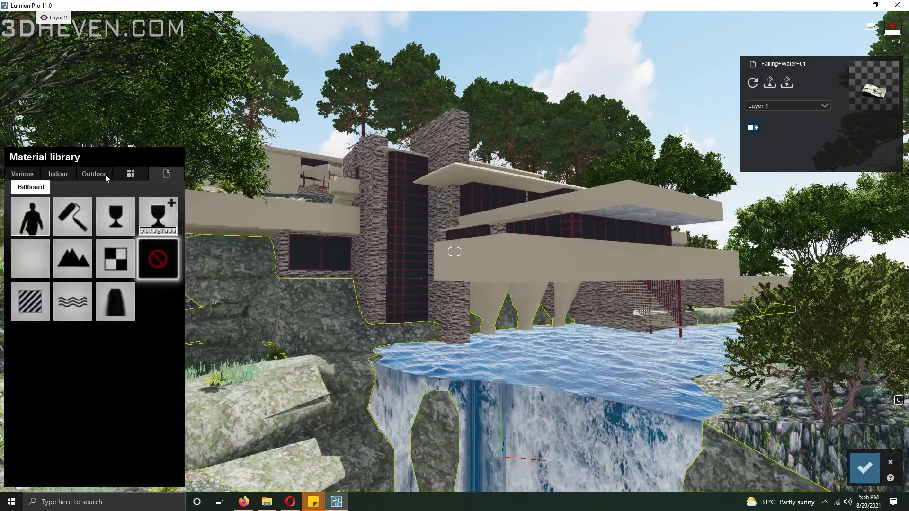
pyautogui.click(93, 174)
pyautogui.click(73, 257)
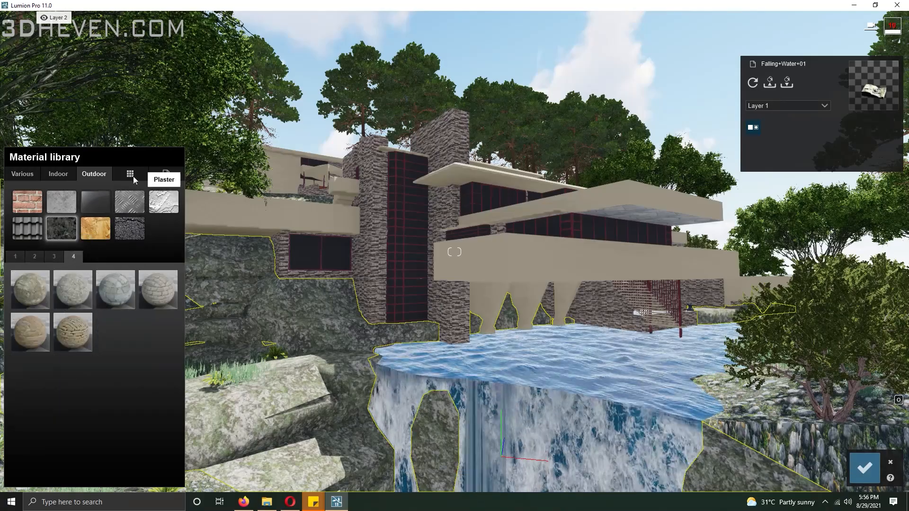
pyautogui.click(22, 174)
pyautogui.click(95, 201)
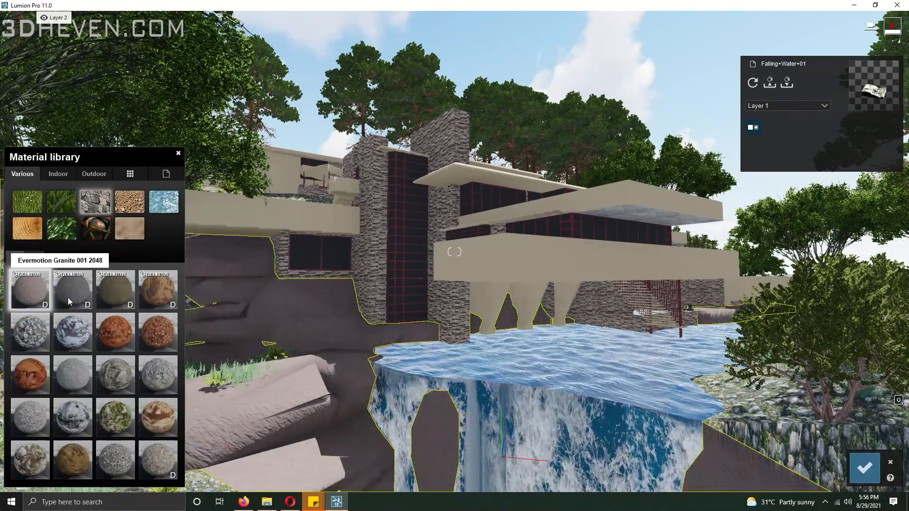
pyautogui.click(115, 459)
pyautogui.click(162, 466)
pyautogui.click(39, 468)
pyautogui.click(122, 417)
pyautogui.click(31, 419)
pyautogui.click(121, 336)
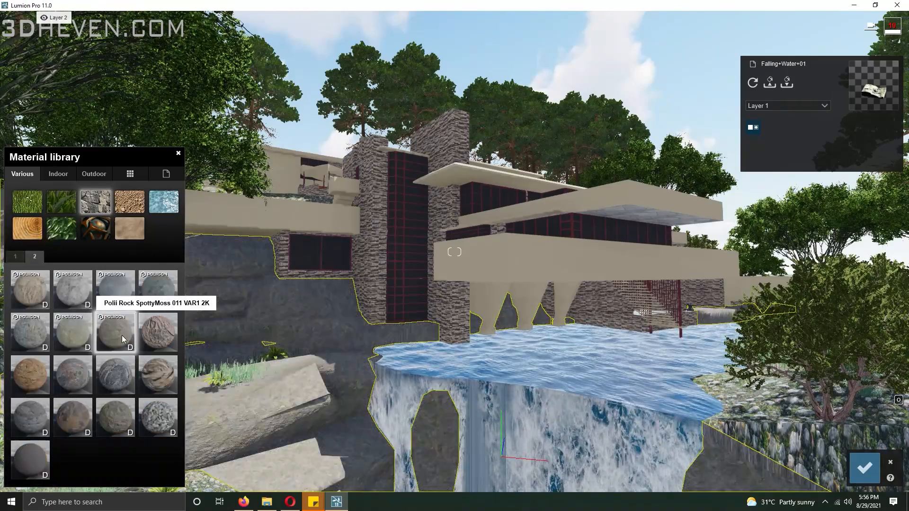
pyautogui.click(36, 337)
pyautogui.click(865, 468)
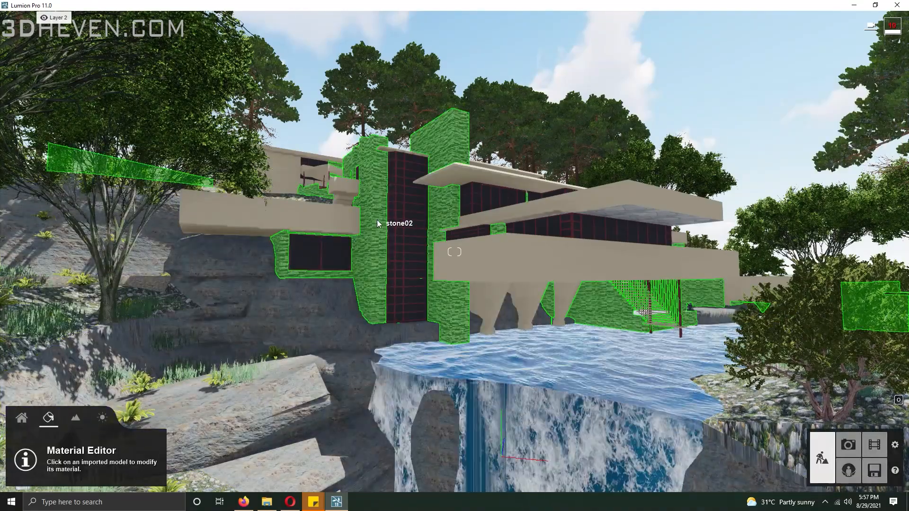
# - Try outdoor Poliigon brick materials such as Polii Bricks 05 2k and Polii BricksOld03 VAR1 3k on the house's stone walls
pyautogui.click(376, 211)
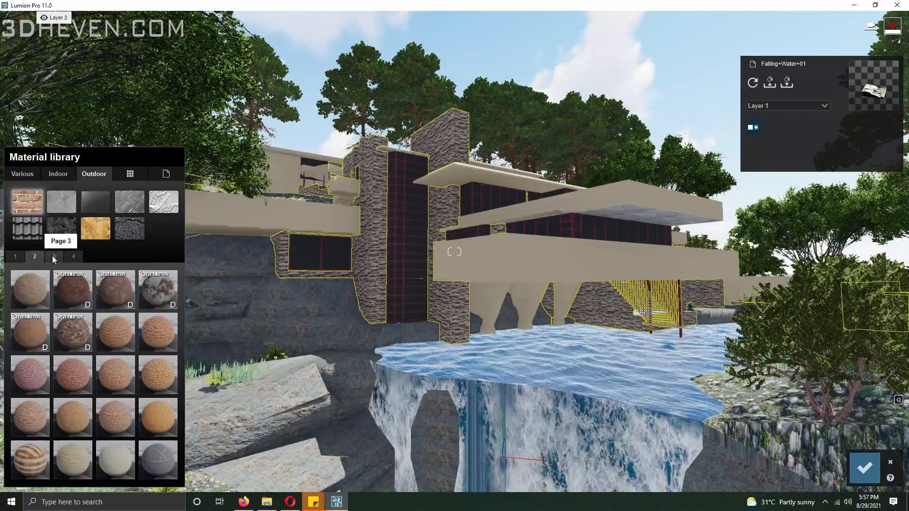
pyautogui.click(57, 256)
pyautogui.click(36, 376)
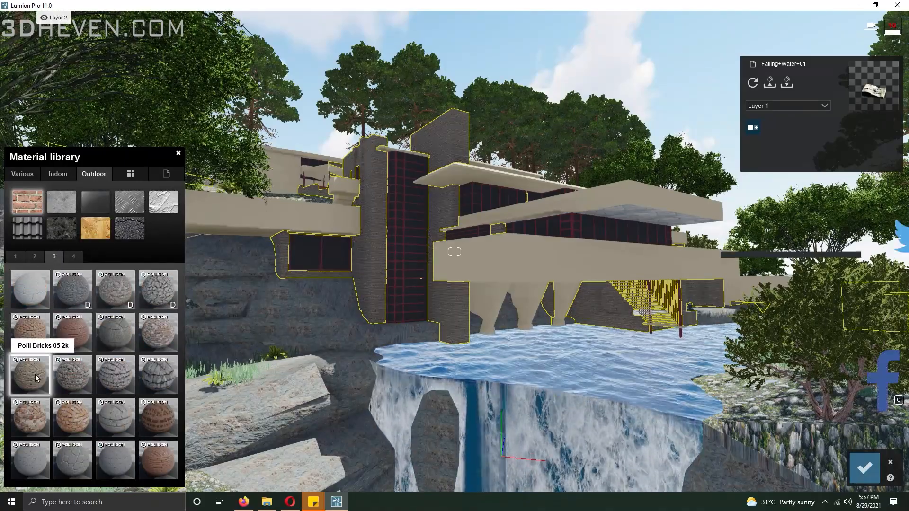
pyautogui.click(35, 377)
pyautogui.press('w')
pyautogui.moveTo(420, 310); pyautogui.dragTo(398, 322, button='right')
pyautogui.click(47, 240)
pyautogui.click(70, 258)
pyautogui.click(59, 257)
pyautogui.click(107, 300)
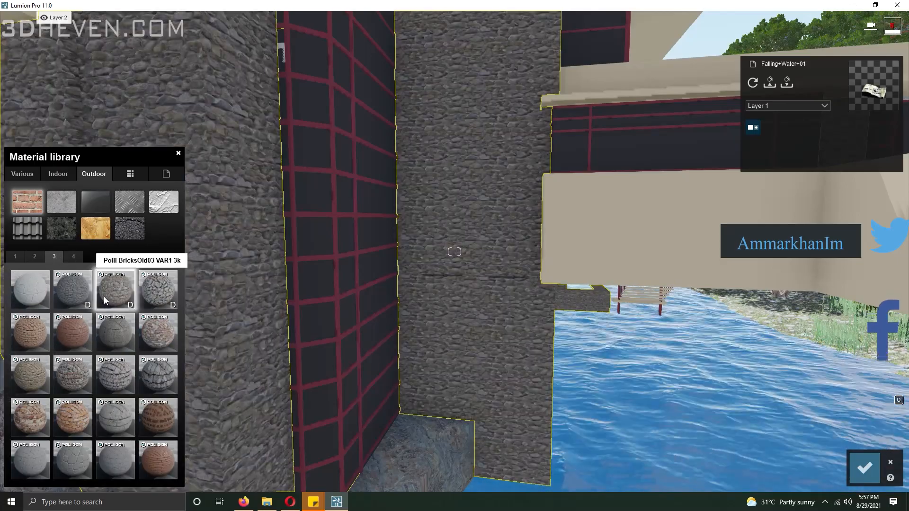
# - Apply the indoor tile material Polii Tiles 31 01 3k to the house's stone walls
pyautogui.click(65, 174)
pyautogui.click(93, 229)
pyautogui.click(37, 257)
pyautogui.click(54, 257)
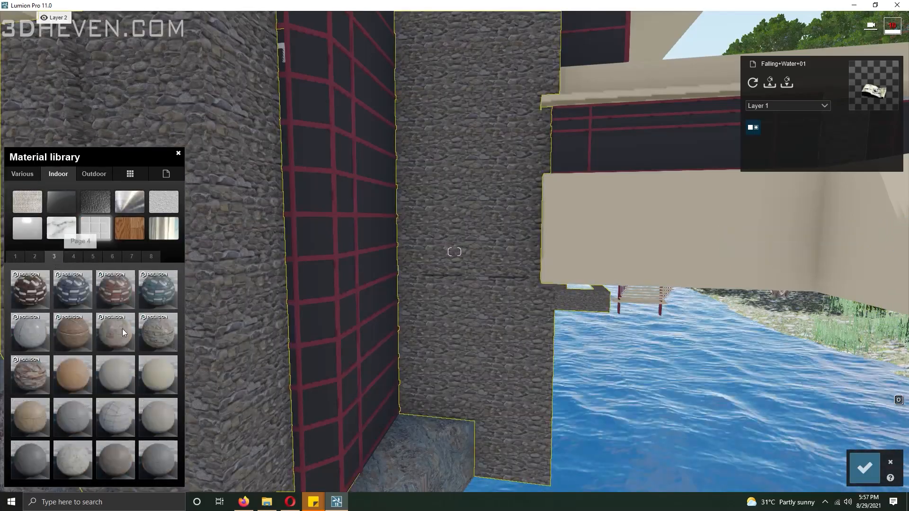
pyautogui.click(158, 332)
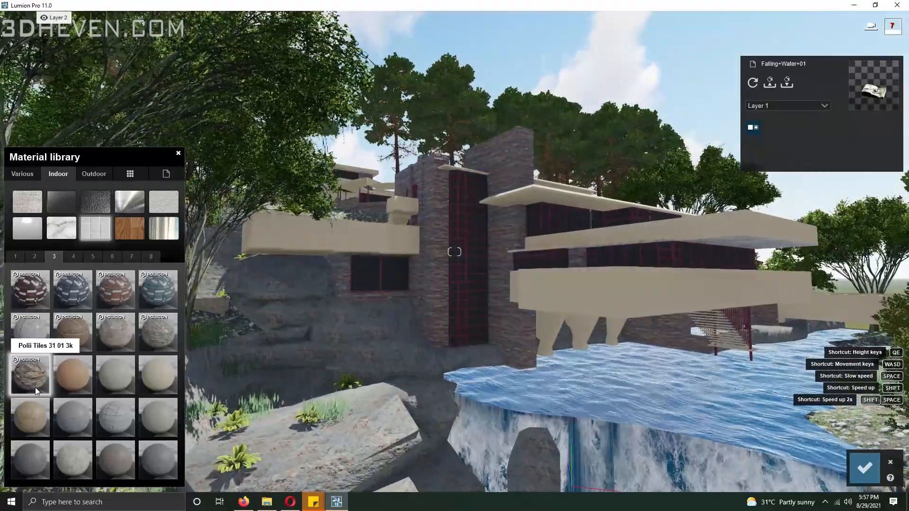
pyautogui.click(34, 388)
# - Apply Polii Plaster 01 VAR1 2K to the concrete terraces and tint it a pale cream through its colorization
pyautogui.click(60, 174)
pyautogui.click(59, 175)
pyautogui.click(164, 201)
pyautogui.click(29, 460)
pyautogui.click(62, 294)
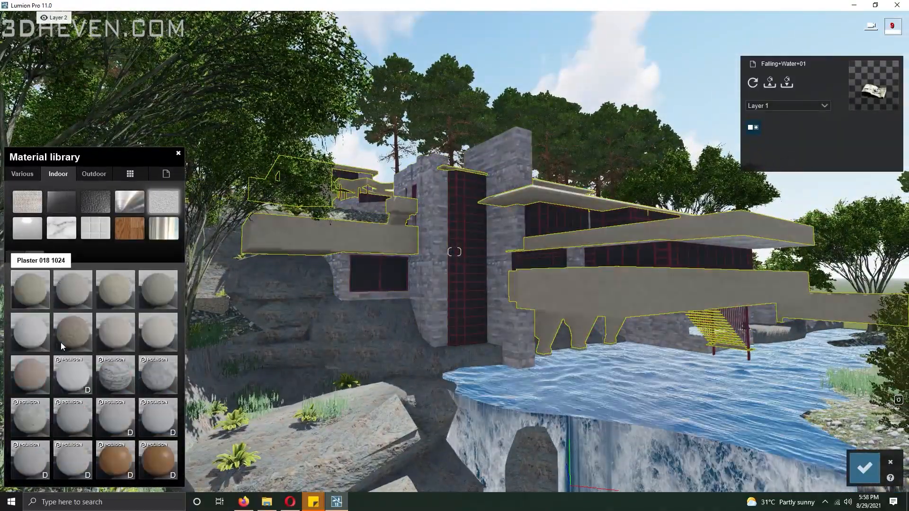
pyautogui.click(127, 296)
pyautogui.moveTo(227, 354); pyautogui.dragTo(227, 357)
pyautogui.click(154, 296)
pyautogui.moveTo(49, 297); pyautogui.dragTo(55, 298)
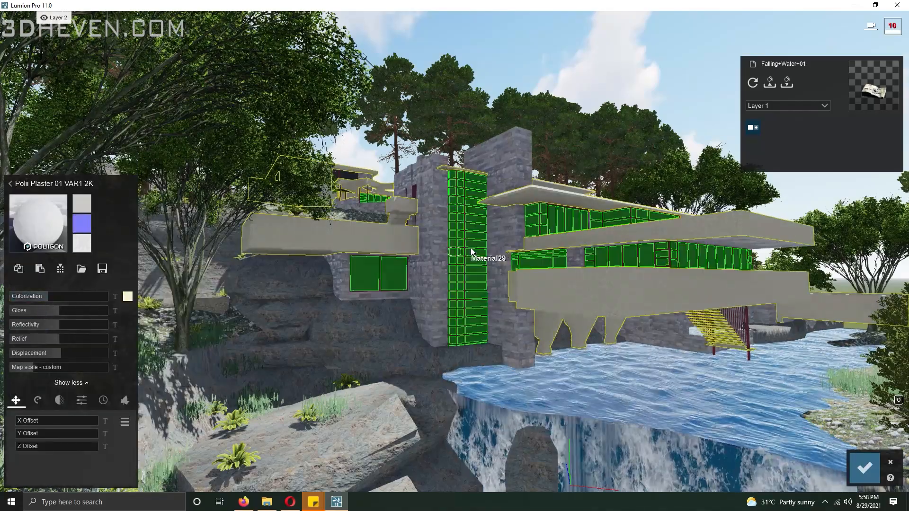
# - Apply a clear pureglass material from the indoor glass collection to the house's window panes
pyautogui.click(469, 260)
pyautogui.click(58, 174)
pyautogui.click(62, 201)
pyautogui.click(157, 419)
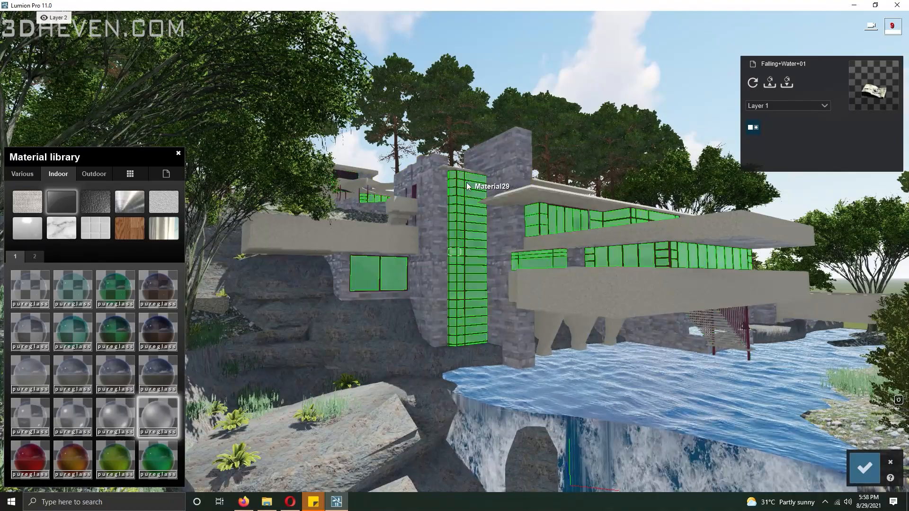
# - Apply the Bronze metal to the window frames, tint it red and save the material changes
pyautogui.click(128, 206)
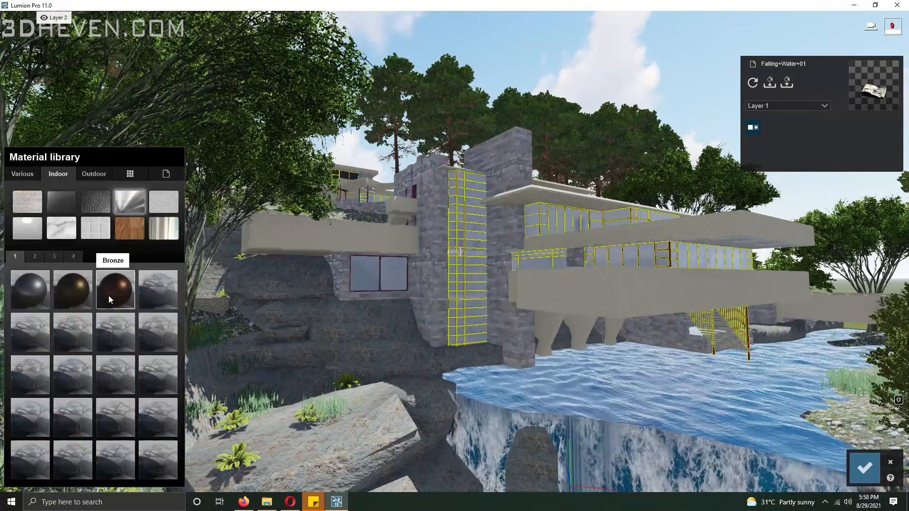
pyautogui.click(109, 295)
pyautogui.click(128, 311)
pyautogui.moveTo(226, 302); pyautogui.dragTo(223, 304)
pyautogui.moveTo(71, 310); pyautogui.dragTo(58, 312)
pyautogui.click(864, 468)
# - Browse the nature library's plant categories and conifer pages for a small tree to plant
pyautogui.click(21, 418)
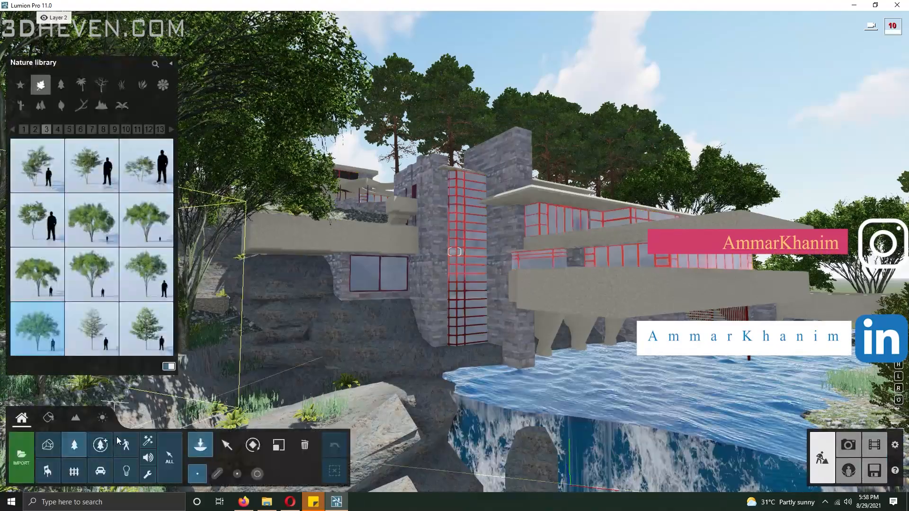
pyautogui.click(41, 84)
pyautogui.click(81, 84)
pyautogui.click(122, 105)
pyautogui.click(49, 129)
pyautogui.click(82, 105)
pyautogui.click(61, 105)
pyautogui.click(81, 85)
pyautogui.click(61, 85)
pyautogui.click(140, 129)
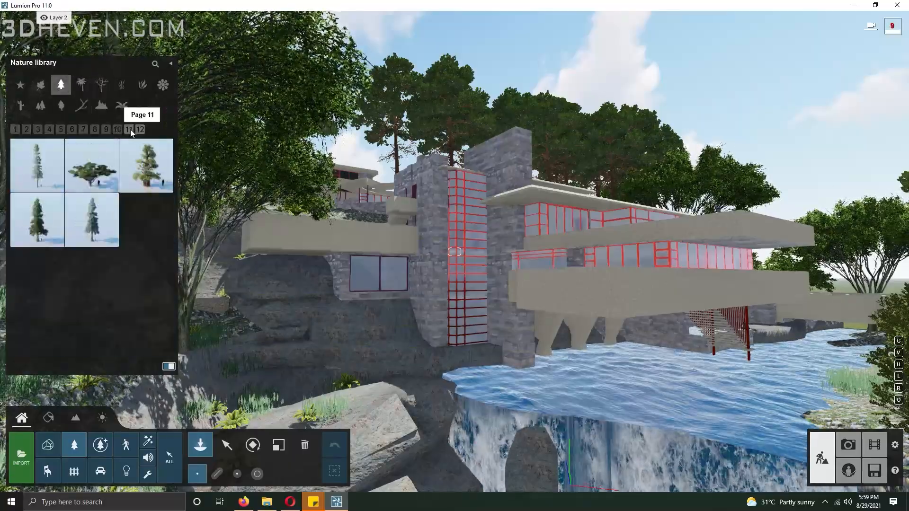
pyautogui.click(129, 129)
# - Plant clusters of a small conifer on the grassy slope beside the waterfall using cluster placement
pyautogui.click(92, 218)
pyautogui.hotkey('shift', 's')
pyautogui.moveTo(219, 392); pyautogui.dragTo(223, 426, button='right')
pyautogui.click(237, 473)
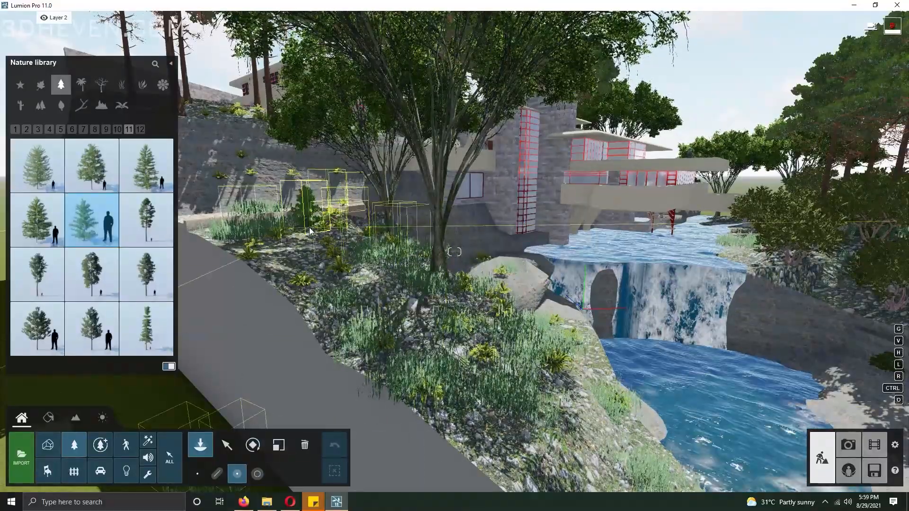
pyautogui.click(348, 247)
pyautogui.click(359, 270)
# - Look through the remaining conifer pages and the broadleaf pages up to page 15 for more trees
pyautogui.click(119, 130)
pyautogui.click(106, 129)
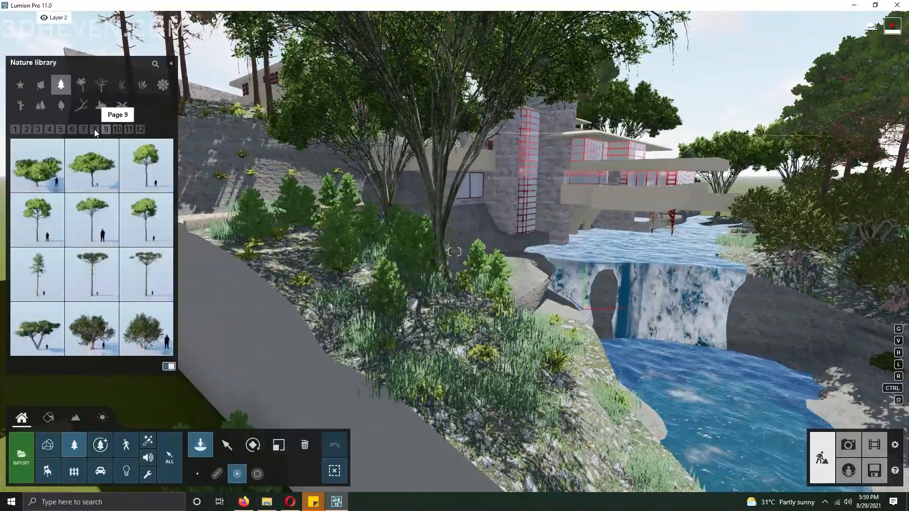
pyautogui.click(94, 129)
pyautogui.click(83, 130)
pyautogui.click(72, 130)
pyautogui.click(61, 130)
pyautogui.click(50, 130)
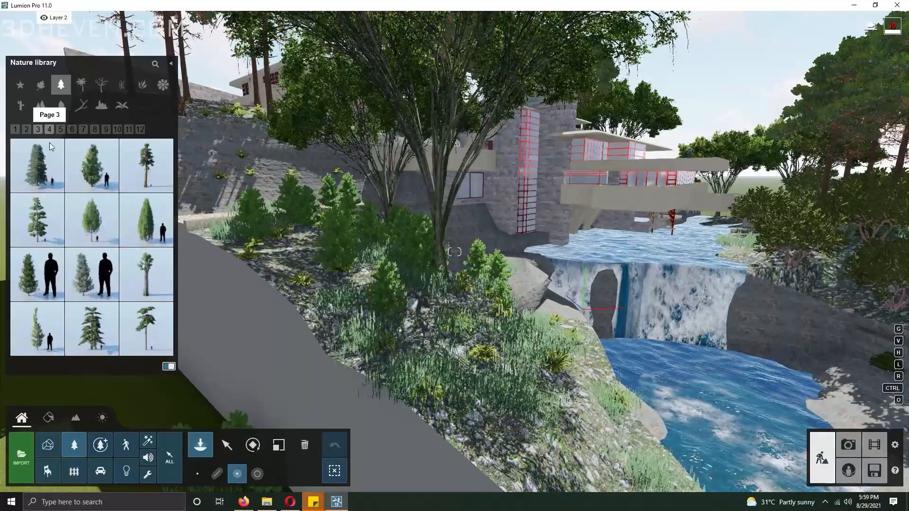
pyautogui.click(42, 87)
pyautogui.click(104, 130)
pyautogui.click(117, 131)
pyautogui.click(127, 130)
pyautogui.click(139, 131)
pyautogui.click(150, 130)
pyautogui.click(162, 131)
pyautogui.click(170, 131)
pyautogui.click(171, 130)
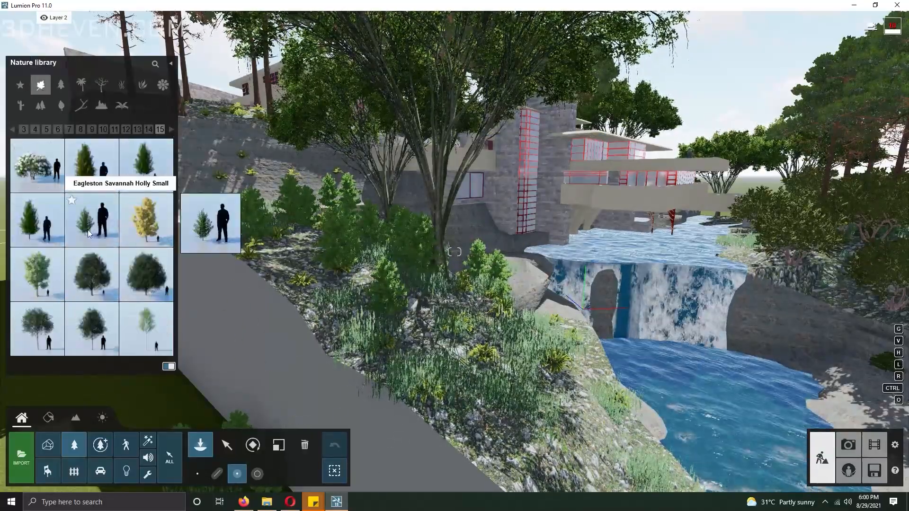
# - Plant clusters of a tall, slender broadleaf tree and Eagleston Savannah Holly Small along the river banks
pyautogui.click(146, 329)
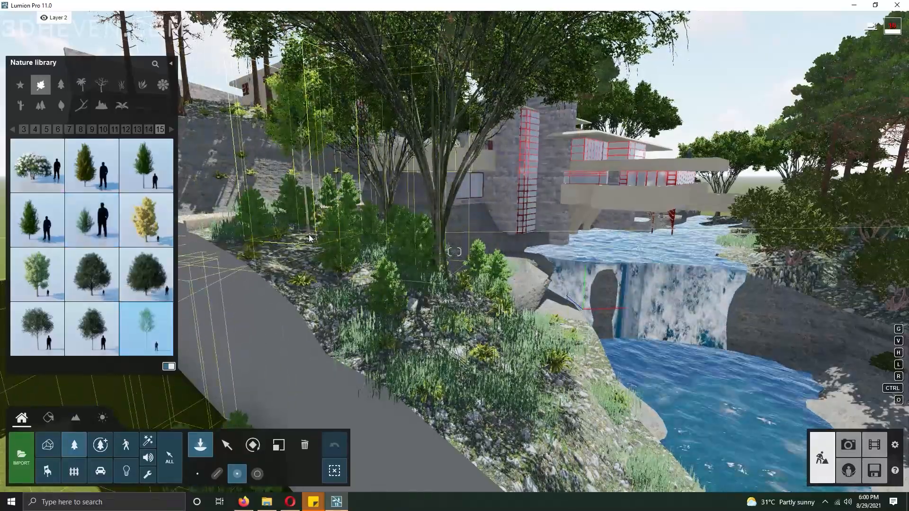
pyautogui.moveTo(284, 275); pyautogui.dragTo(588, 312, button='right')
pyautogui.click(763, 232)
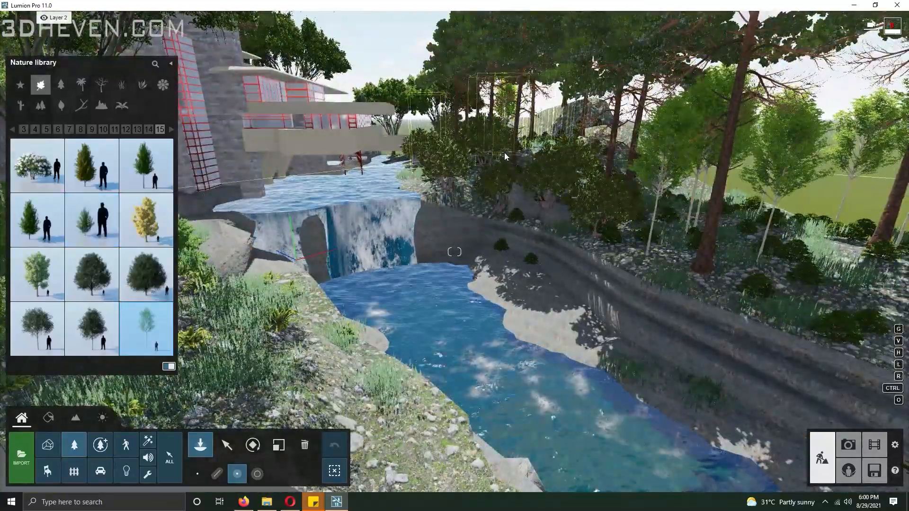
pyautogui.click(91, 219)
pyautogui.moveTo(552, 195); pyautogui.dragTo(365, 244, button='right')
# - Plant a small airy broadleaf tree from page 17 of the broadleaf category on the bank beside the river
pyautogui.click(149, 129)
pyautogui.click(172, 129)
pyautogui.click(171, 130)
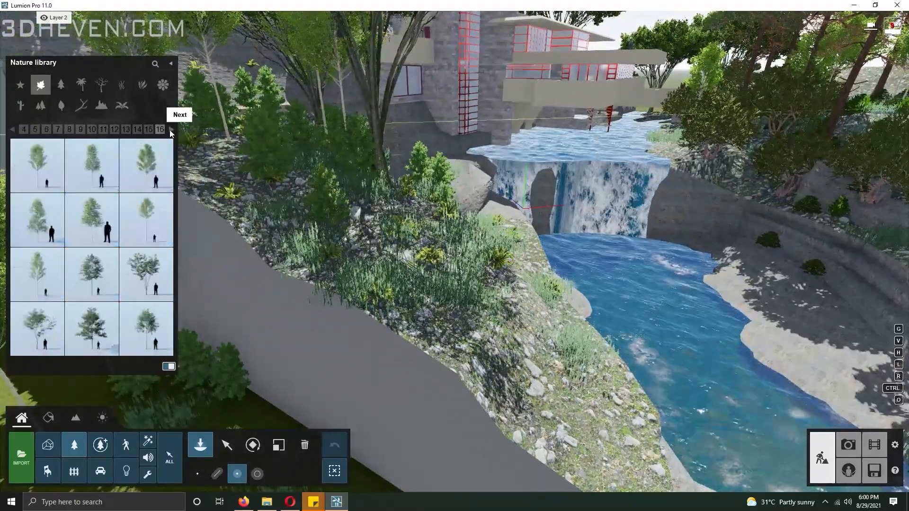
pyautogui.click(91, 165)
pyautogui.moveTo(351, 162); pyautogui.dragTo(314, 217, button='right')
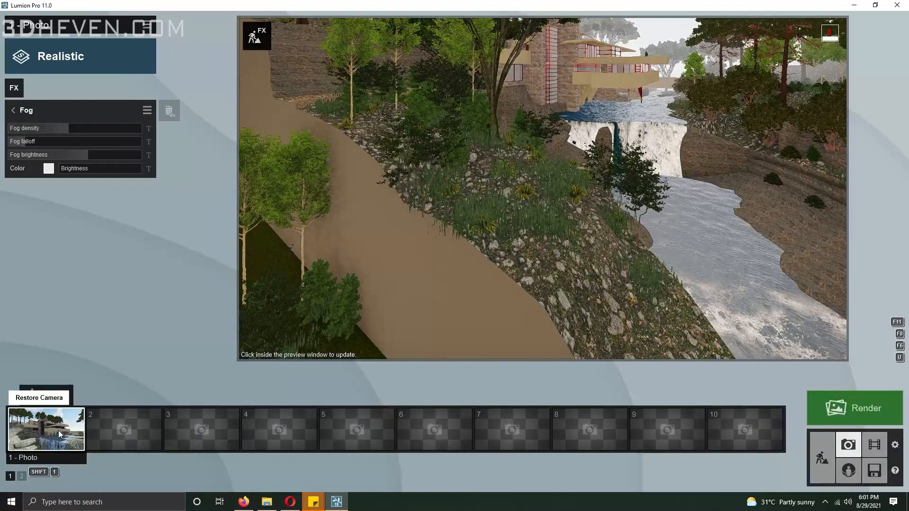
# - Restore photo 1's camera, adjust the focal length and framing for a closer view of the house, and store it as photo 2
pyautogui.click(59, 430)
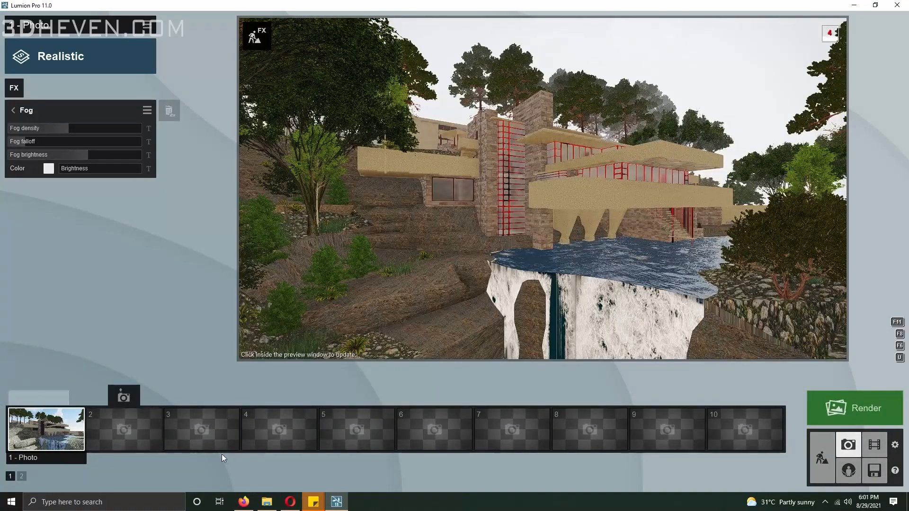
pyautogui.click(588, 195)
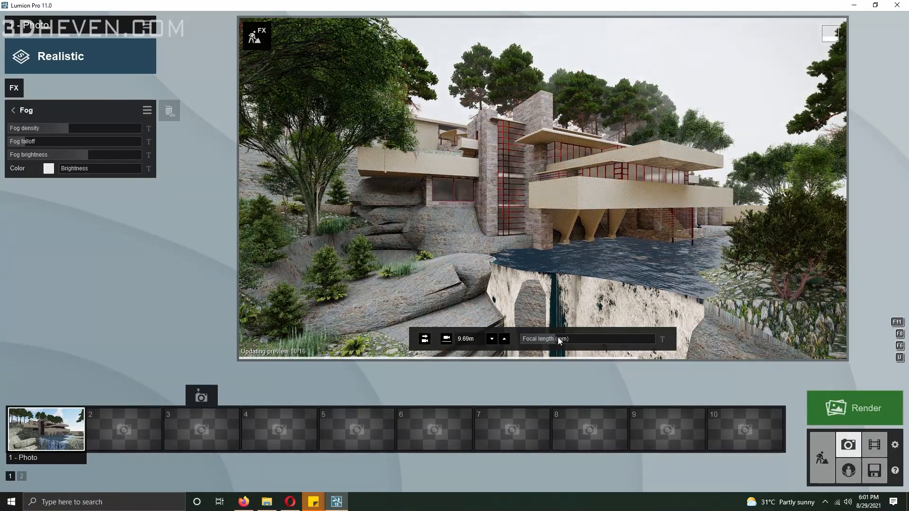
pyautogui.moveTo(556, 338); pyautogui.dragTo(566, 337)
pyautogui.moveTo(565, 337); pyautogui.dragTo(602, 337, button='right')
pyautogui.click(132, 398)
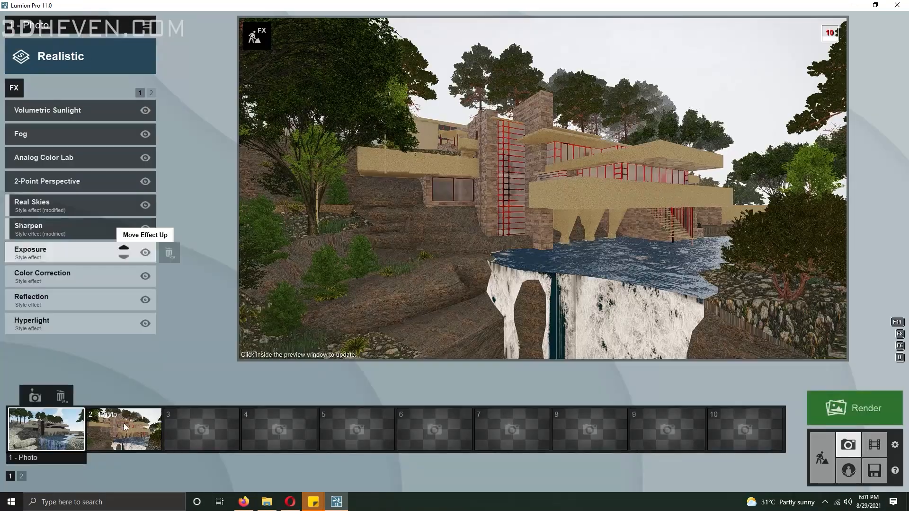
# - Give photo 2 the same effects as photo 1 and refresh its preview
pyautogui.click(124, 428)
pyautogui.click(149, 27)
pyautogui.click(170, 32)
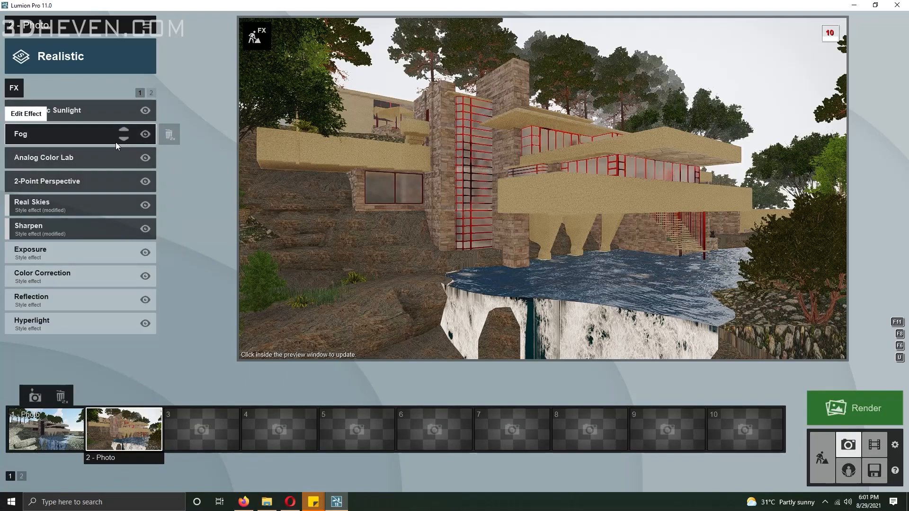
pyautogui.click(72, 69)
pyautogui.click(406, 194)
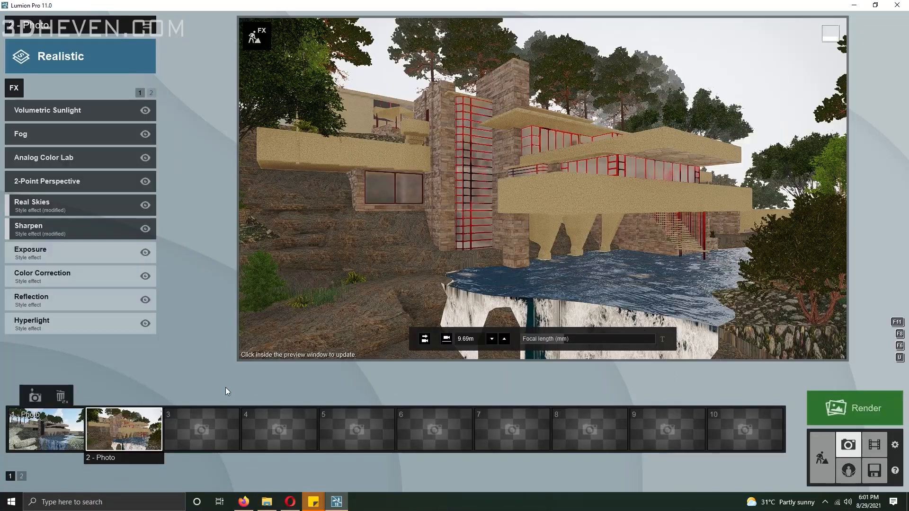
# - Store the view as photo 3 with the Dawn style and look through the artistic and camera photo effects
pyautogui.click(202, 396)
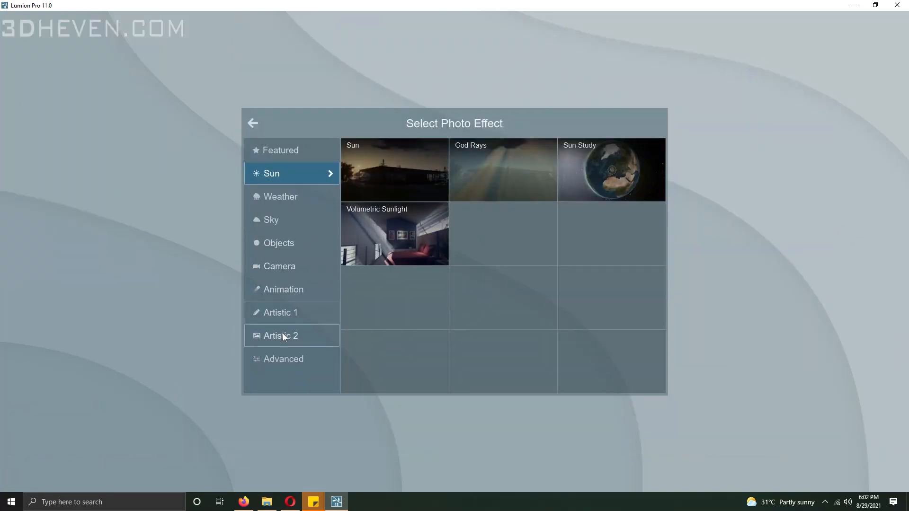
pyautogui.click(283, 336)
pyautogui.click(279, 266)
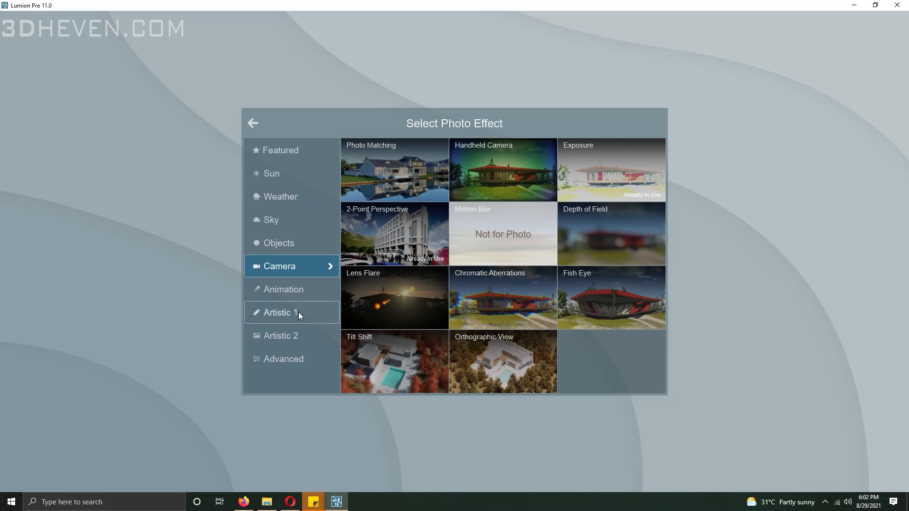
pyautogui.click(254, 123)
# - Set the Real Skies heading to 61.9° and raise its brightness in the Dawn photo
pyautogui.click(43, 158)
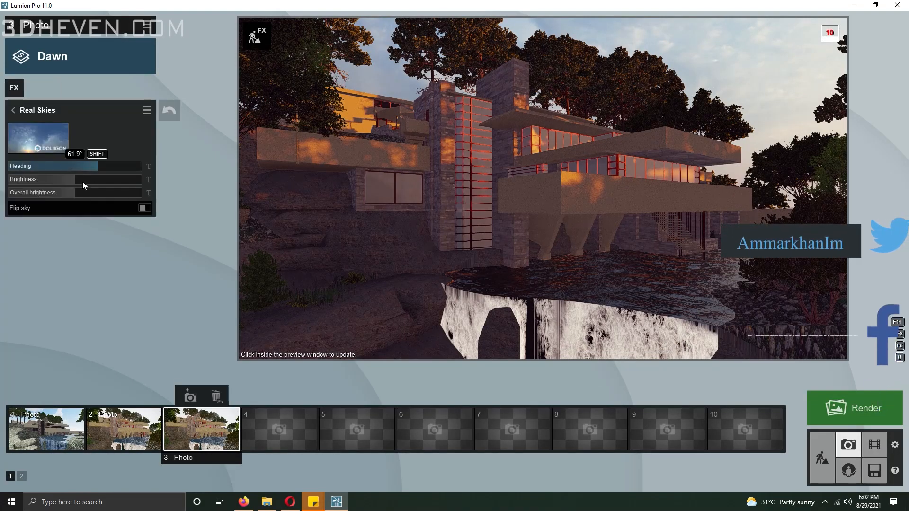
pyautogui.moveTo(86, 180); pyautogui.dragTo(95, 183)
pyautogui.click(515, 167)
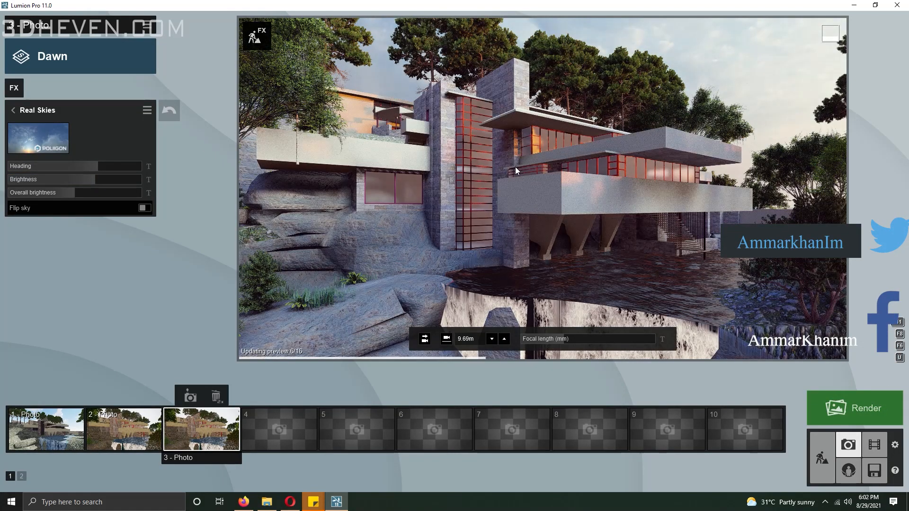
# - Raise the Analog Color Lab style and set its amount to 0.9 in the Dawn photo
pyautogui.click(13, 110)
pyautogui.click(21, 135)
pyautogui.moveTo(17, 129); pyautogui.dragTo(113, 135)
pyautogui.click(496, 154)
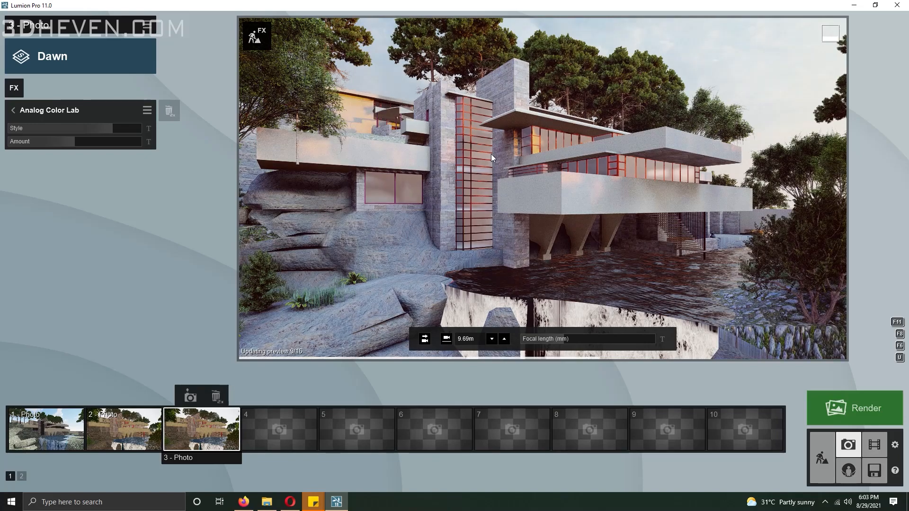
pyautogui.moveTo(45, 143); pyautogui.dragTo(68, 143)
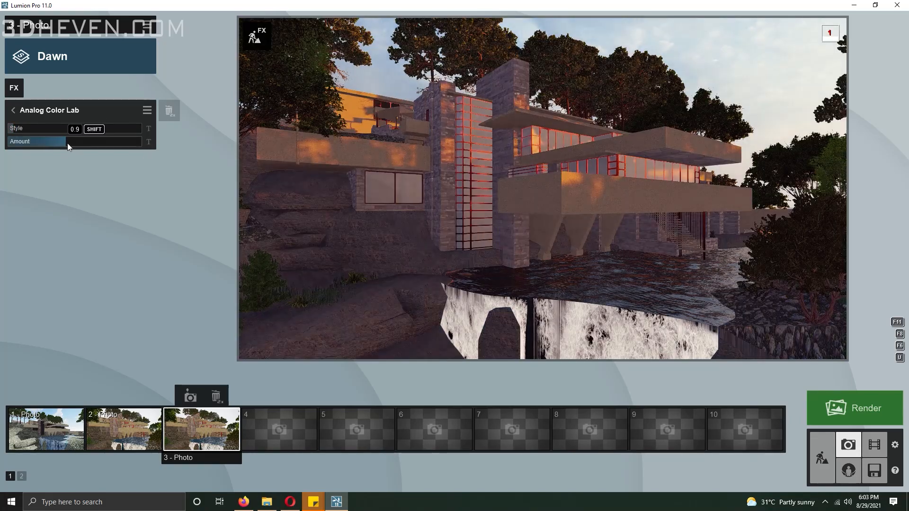
# - Store the view as photo 4 with the Night style and raise the brightness of an added Aurora Borealis effect
pyautogui.click(280, 397)
pyautogui.click(81, 56)
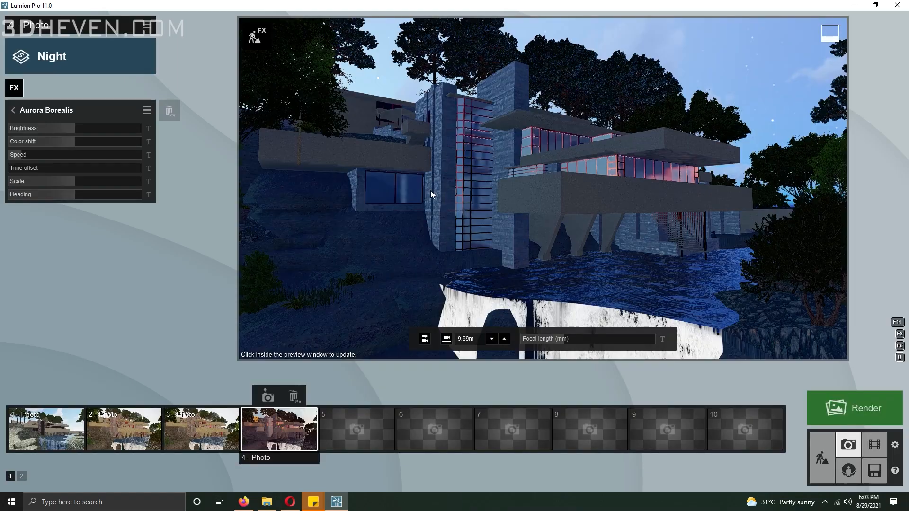
pyautogui.moveTo(76, 127); pyautogui.dragTo(127, 127)
# - Set the Aurora Borealis heading to 129.3°, check the Sun effect's visibility and refresh the Night photo's preview
pyautogui.click(14, 111)
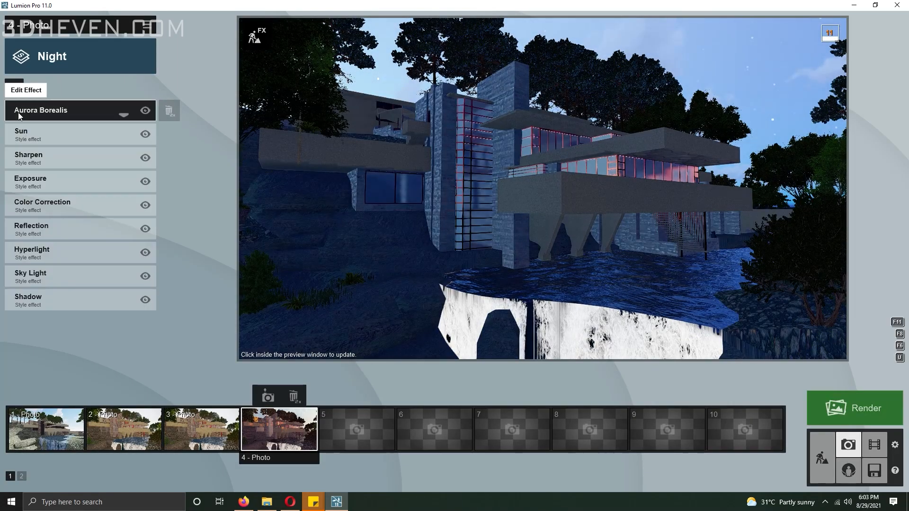
pyautogui.click(29, 111)
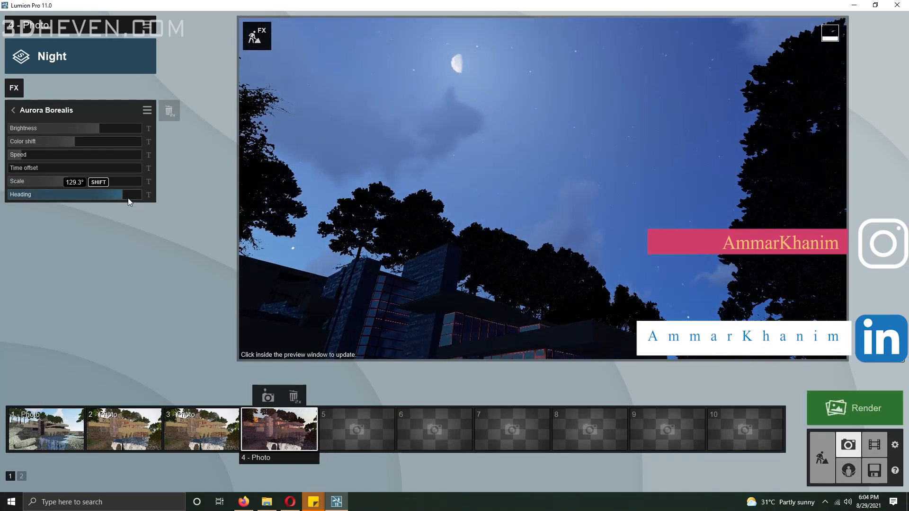
pyautogui.click(20, 116)
pyautogui.click(146, 135)
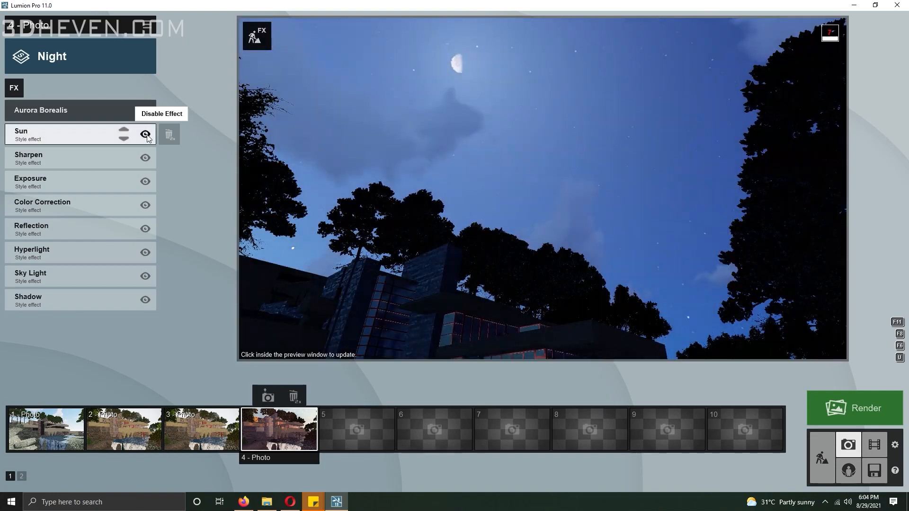
pyautogui.click(565, 215)
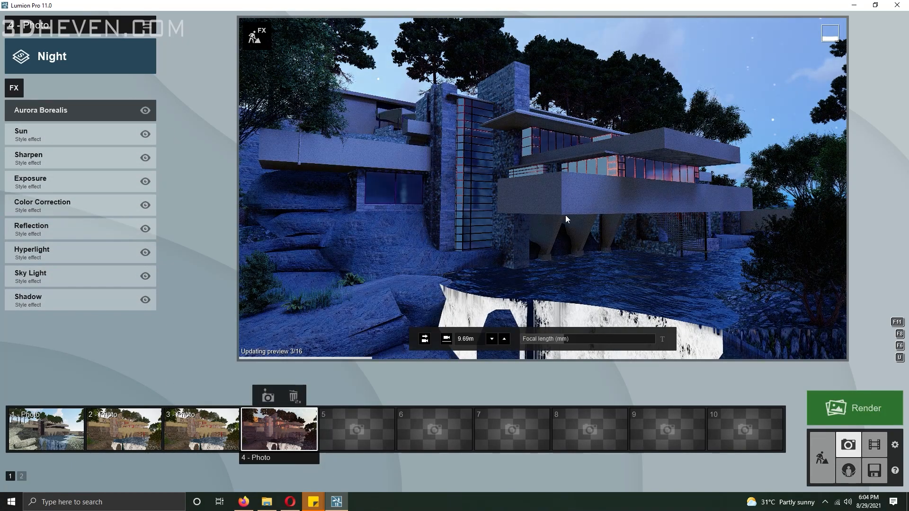
# - Lower the sun's height and shift its heading in the Night photo's Sun effect
pyautogui.click(28, 135)
pyautogui.moveTo(62, 129); pyautogui.dragTo(8, 128)
pyautogui.moveTo(88, 143); pyautogui.dragTo(58, 141)
# - Increase the Aurora Borealis brightness and color shift, adjust its time offset, and set its scale to 0.6x
pyautogui.click(56, 114)
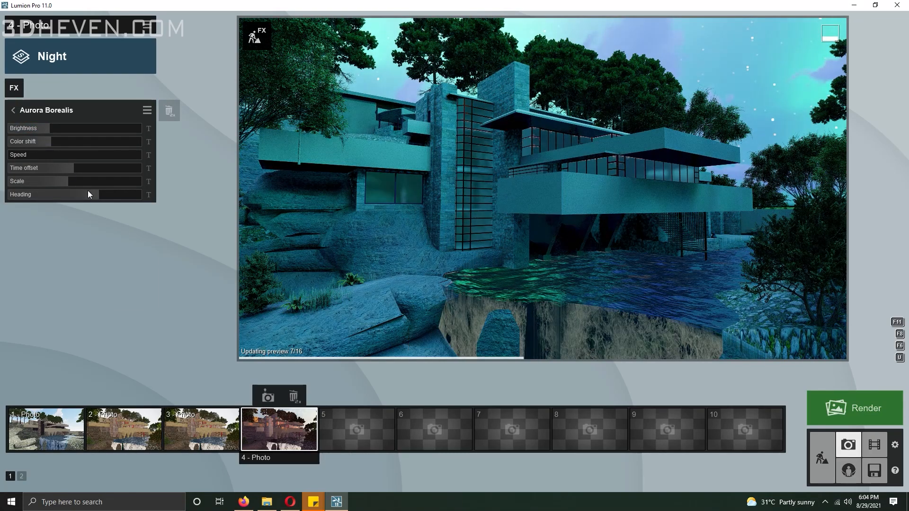
pyautogui.moveTo(87, 182); pyautogui.dragTo(156, 188)
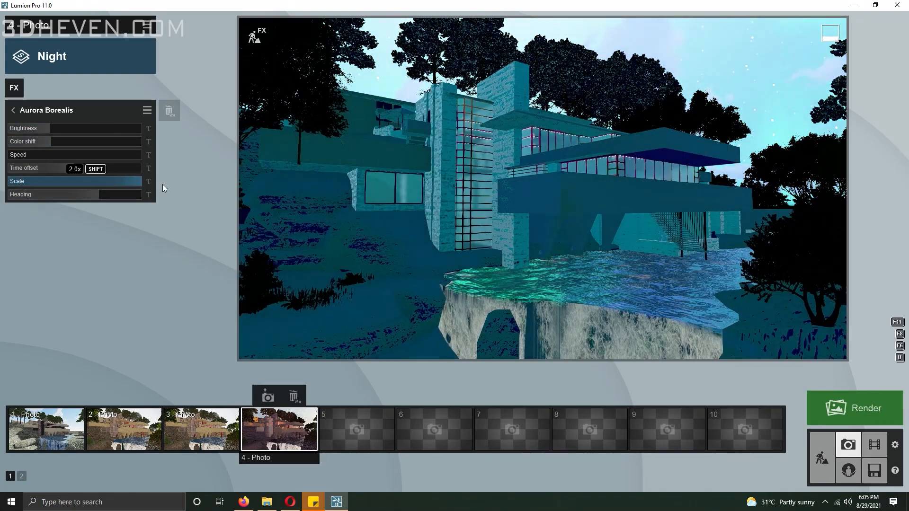
pyautogui.click(592, 209)
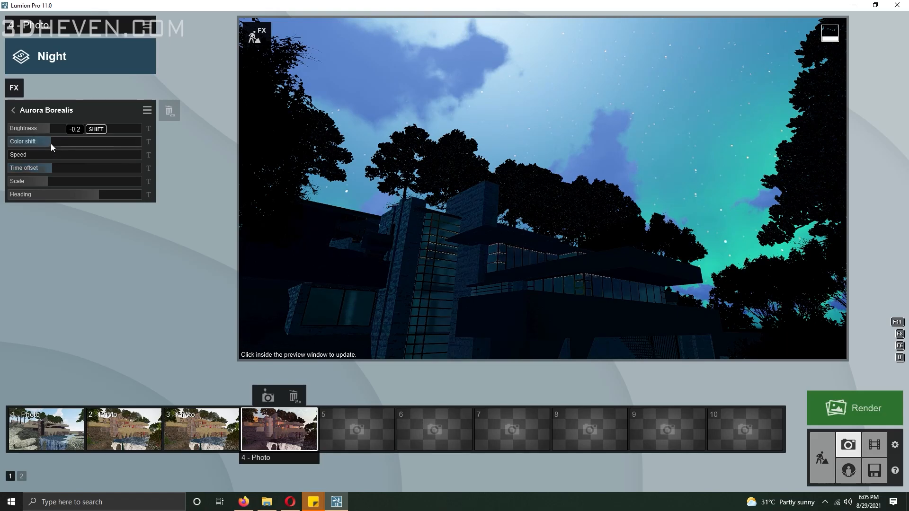
pyautogui.moveTo(55, 129); pyautogui.dragTo(74, 129)
pyautogui.click(41, 169)
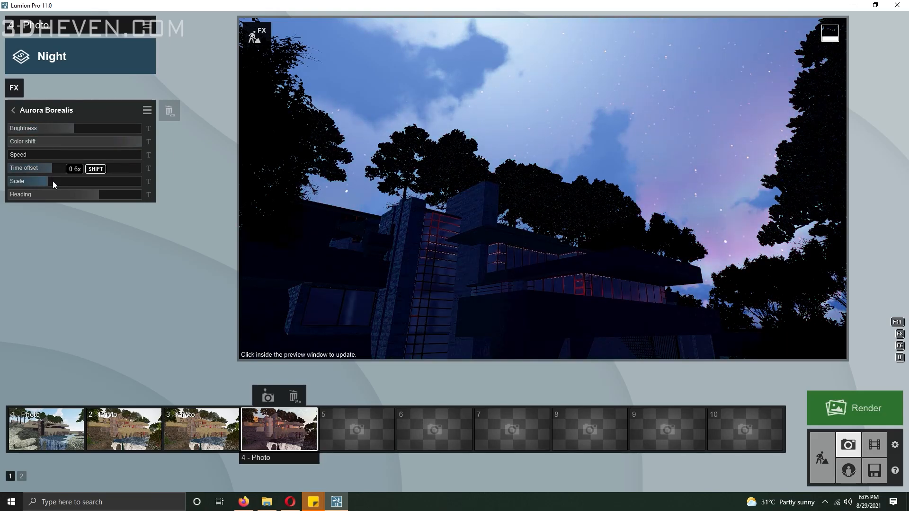
# - Set the Night photo's focal length to 13.9 mm and refresh its preview
pyautogui.click(388, 286)
pyautogui.click(553, 339)
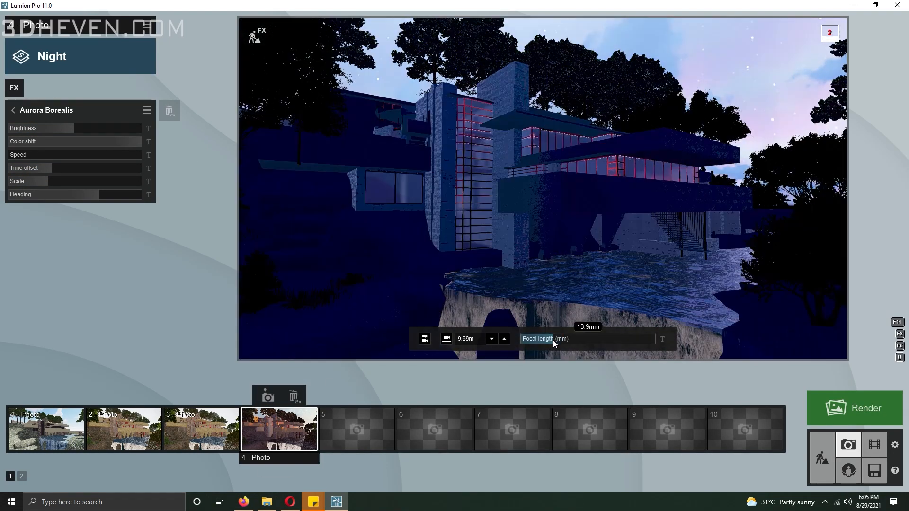
pyautogui.click(567, 200)
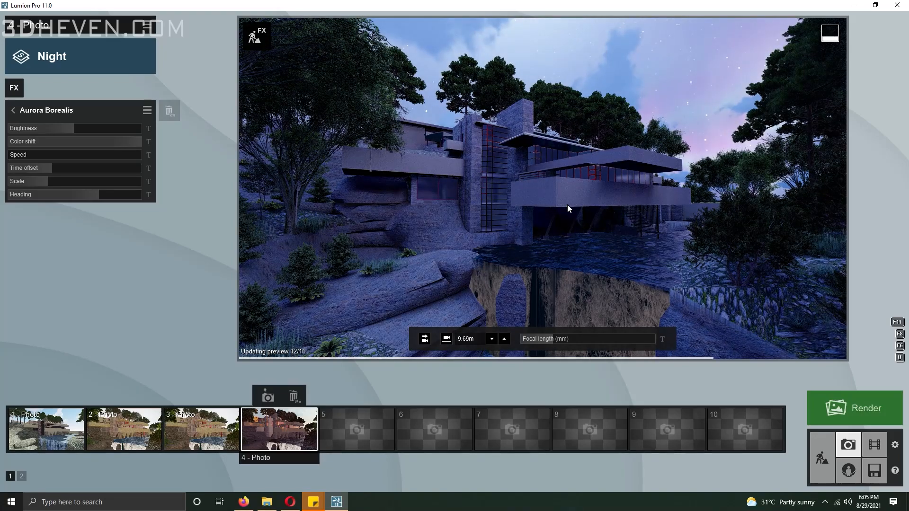
# - Return to the Dawn photo, refresh its preview and open the render settings
pyautogui.click(200, 436)
pyautogui.click(519, 223)
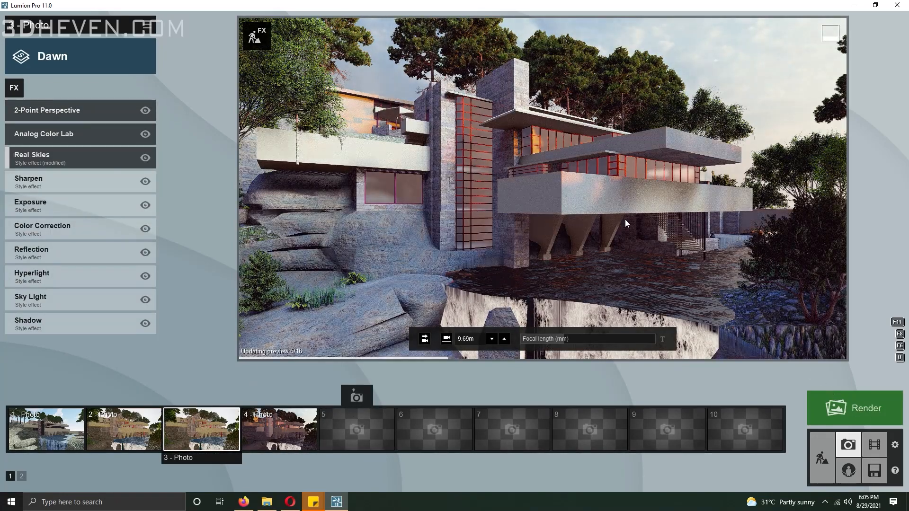
pyautogui.click(855, 408)
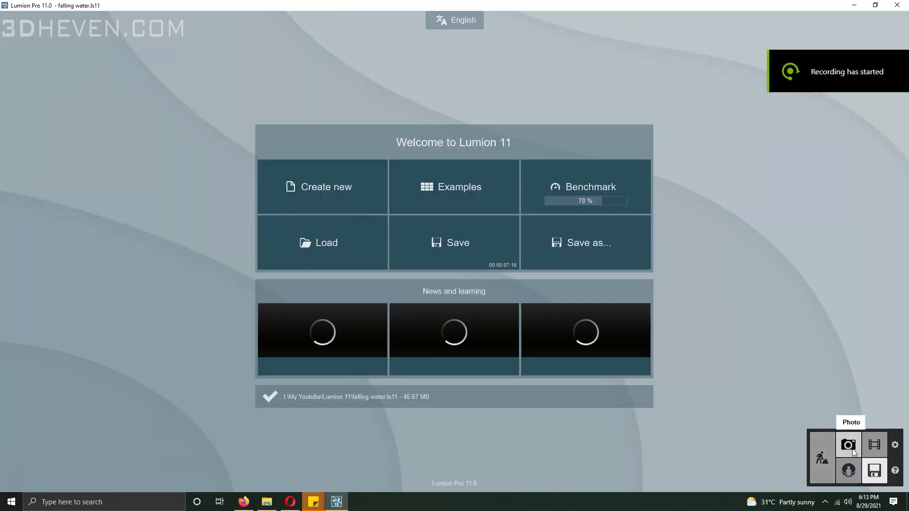
# - Go back to build mode and place bare-branched plants on the rocky slope beside the waterfall
pyautogui.click(848, 445)
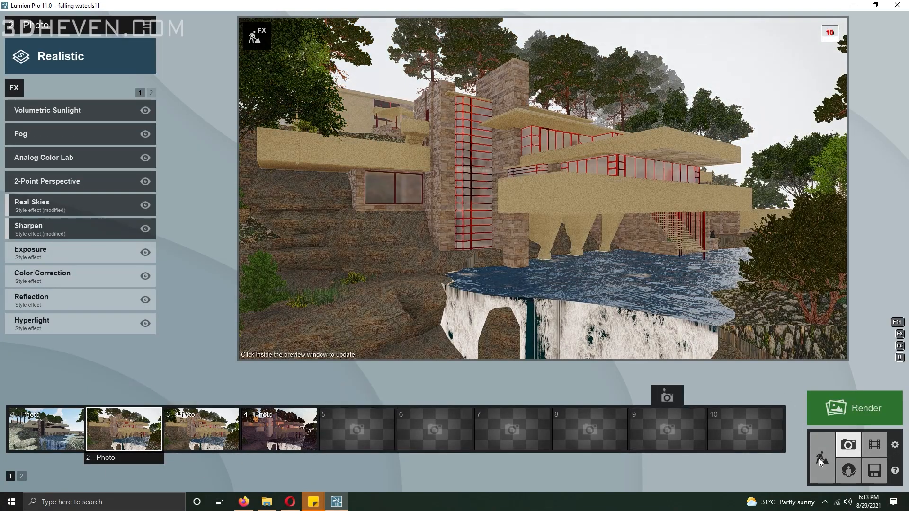
pyautogui.click(822, 458)
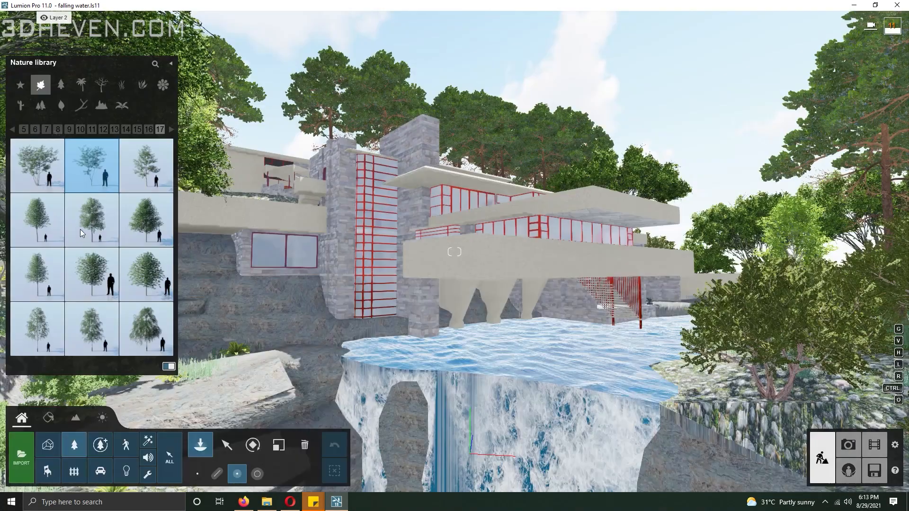
pyautogui.click(101, 85)
pyautogui.moveTo(715, 342); pyautogui.dragTo(424, 257, button='right')
pyautogui.click(430, 268)
pyautogui.click(379, 368)
# - Place low grass clumps from page 5 of the grass category on the rocks beside the waterfall
pyautogui.click(122, 85)
pyautogui.click(60, 129)
pyautogui.click(146, 275)
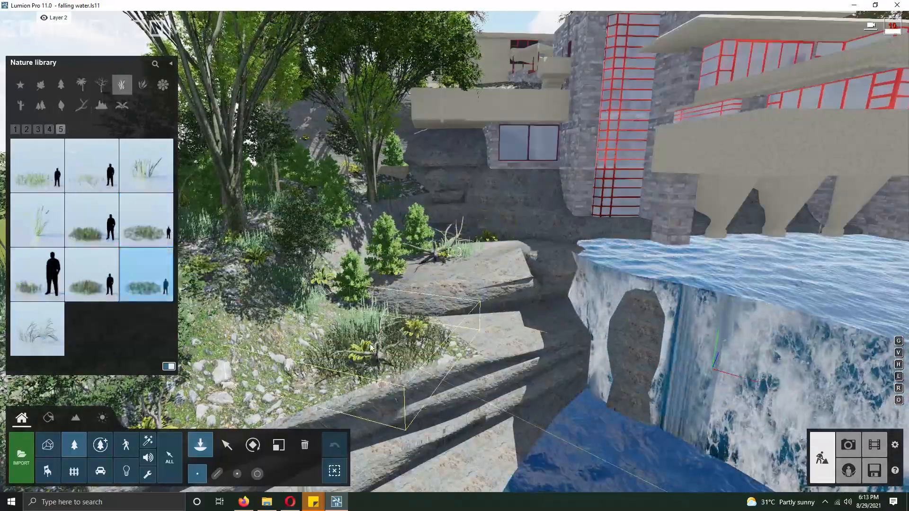
pyautogui.moveTo(422, 336); pyautogui.dragTo(432, 283, button='right')
pyautogui.click(556, 327)
pyautogui.click(37, 275)
pyautogui.moveTo(422, 305); pyautogui.dragTo(285, 304, button='right')
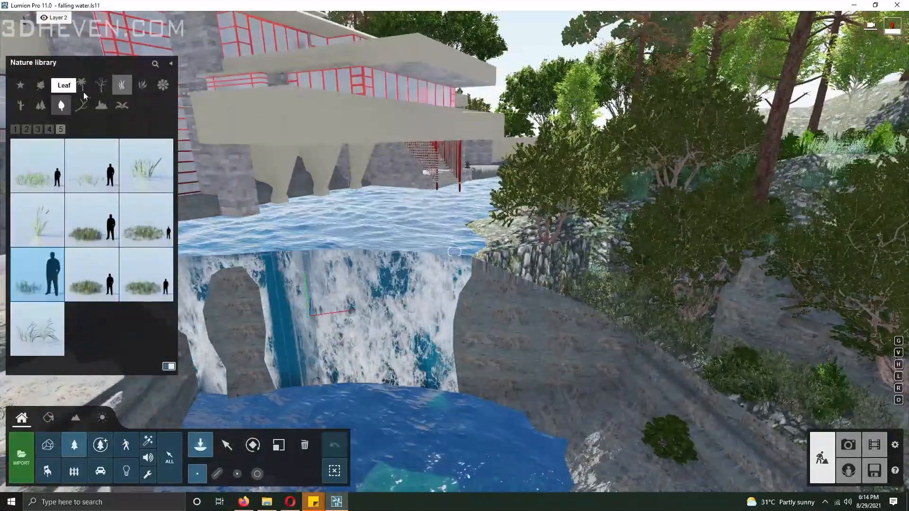
# - Browse the palm, conifer and broadleaf categories and plant bright green trees from broadleaf page 13 on the slope beside the house
pyautogui.click(81, 105)
pyautogui.click(81, 84)
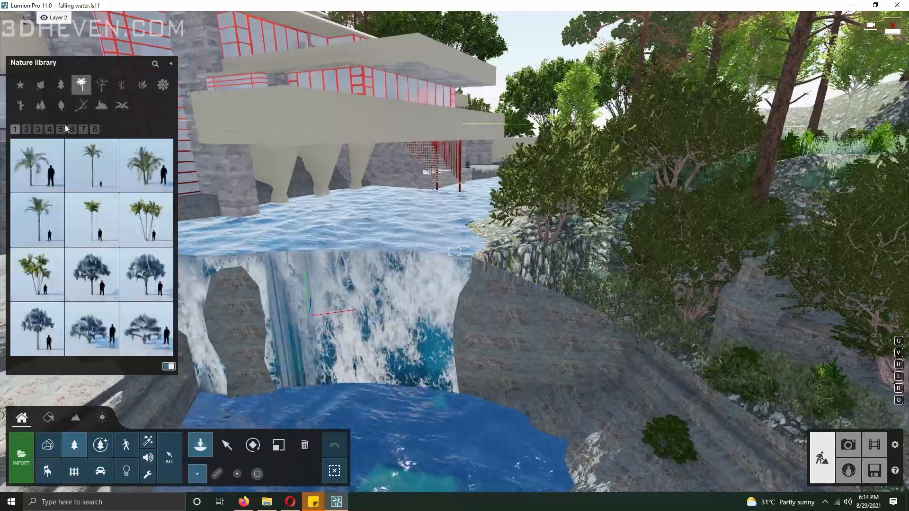
pyautogui.click(61, 84)
pyautogui.click(40, 84)
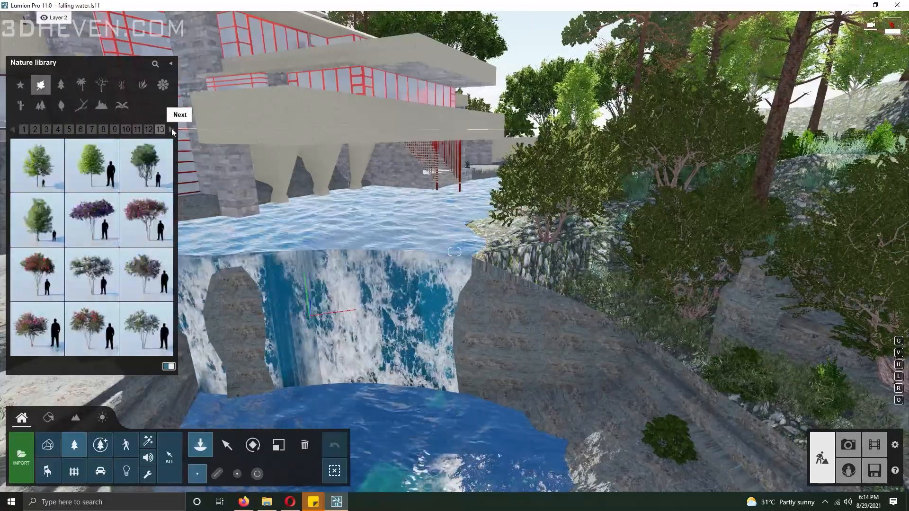
pyautogui.click(146, 328)
pyautogui.click(37, 274)
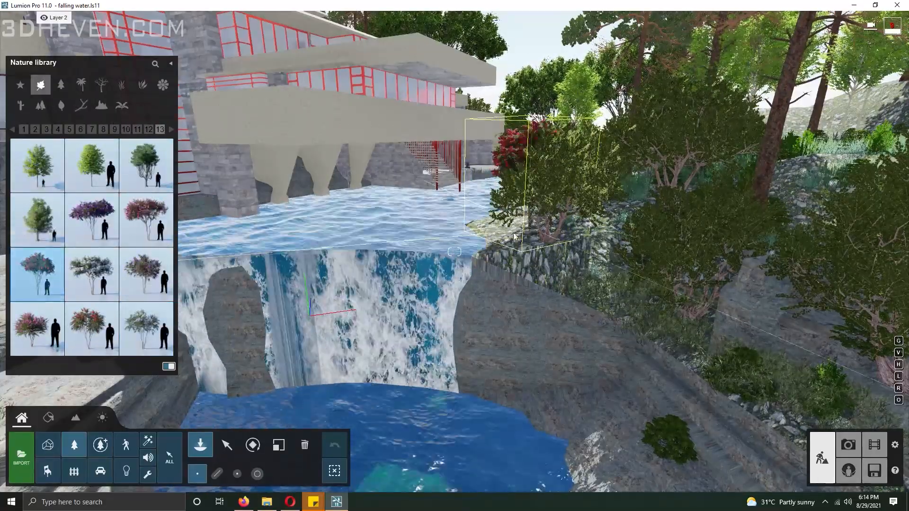
pyautogui.click(37, 165)
pyautogui.moveTo(576, 218); pyautogui.dragTo(285, 351, button='right')
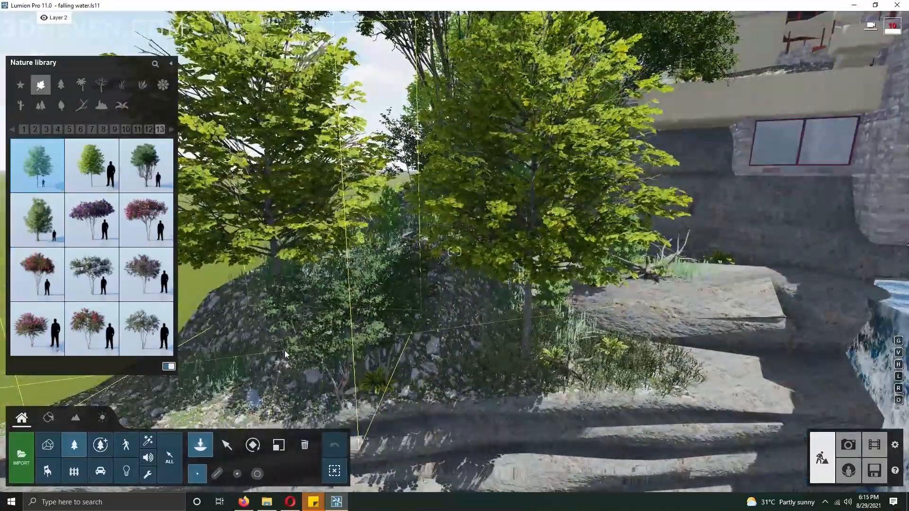
# - Place two fern-like plants from page 1 of the fine-detail nature library on the rock ledge beside the waterfall
pyautogui.click(100, 445)
pyautogui.click(60, 85)
pyautogui.click(146, 144)
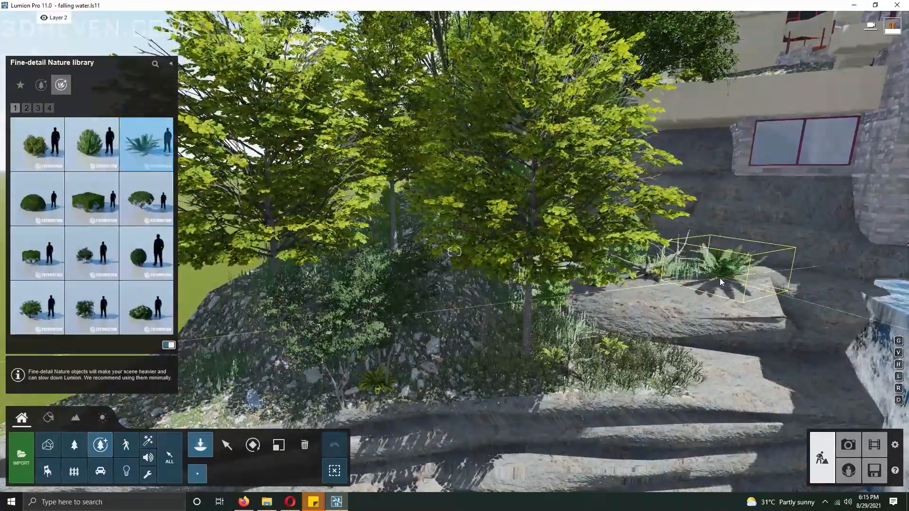
pyautogui.click(722, 272)
pyautogui.click(822, 263)
# - Place leafy fern plants from pages 3 and 4 of the fine-detail library along the stony bank on the waterfall's far side
pyautogui.click(38, 108)
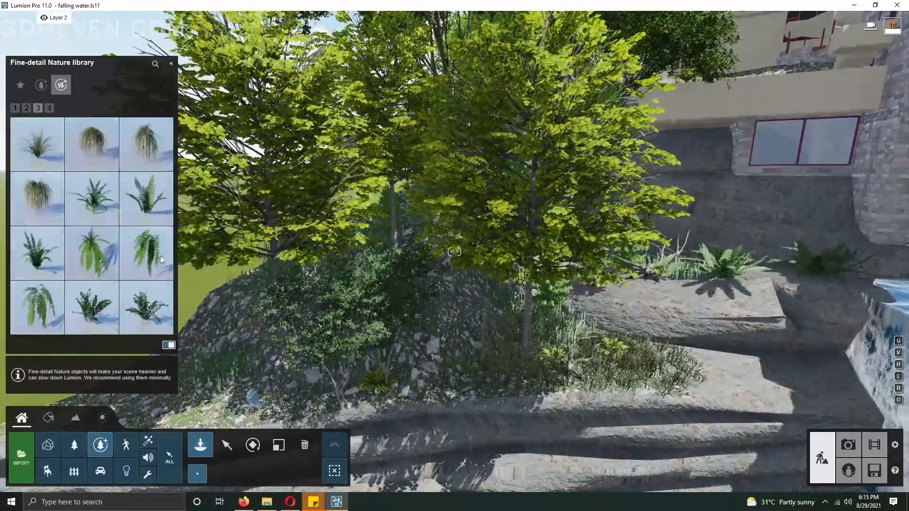
pyautogui.click(146, 253)
pyautogui.moveTo(754, 369); pyautogui.dragTo(710, 351, button='right')
pyautogui.click(49, 108)
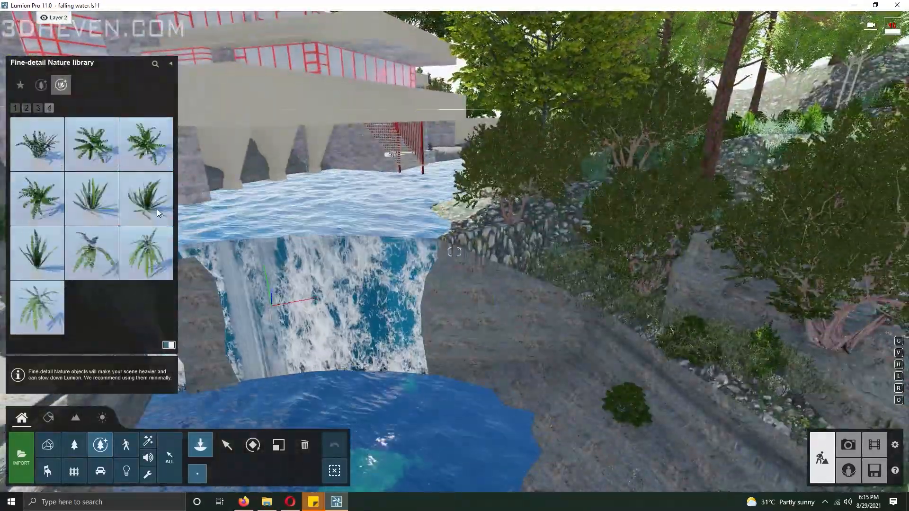
pyautogui.click(146, 199)
pyautogui.press('s')
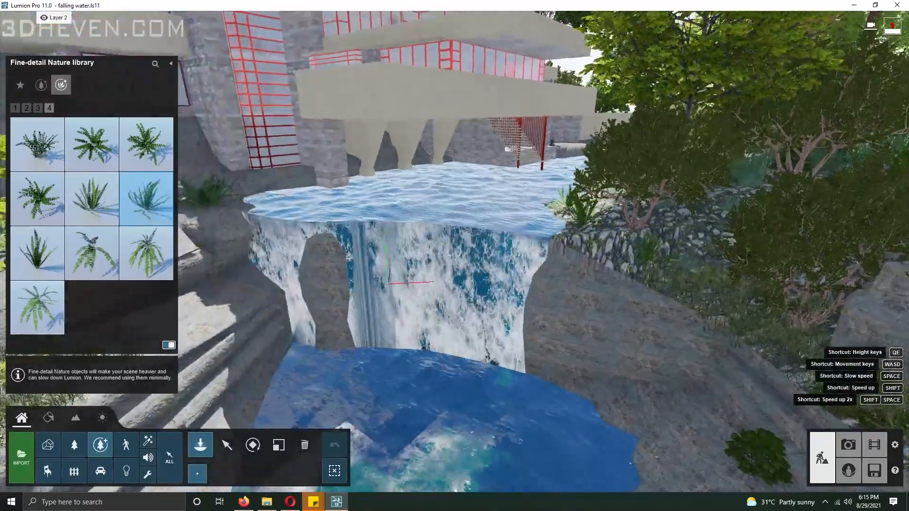
# - Place the first round shrub from fine-detail page 1 on both banks at the head of the waterfall
pyautogui.click(26, 108)
pyautogui.click(15, 108)
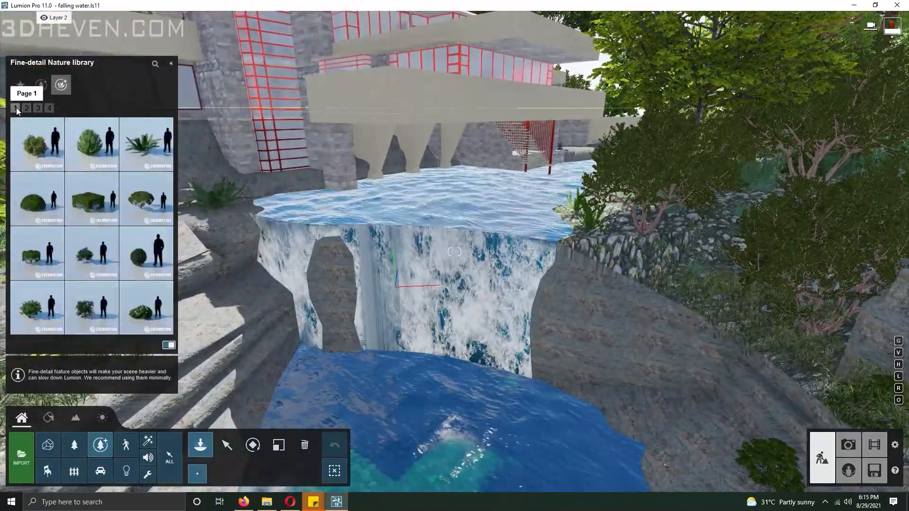
pyautogui.click(37, 142)
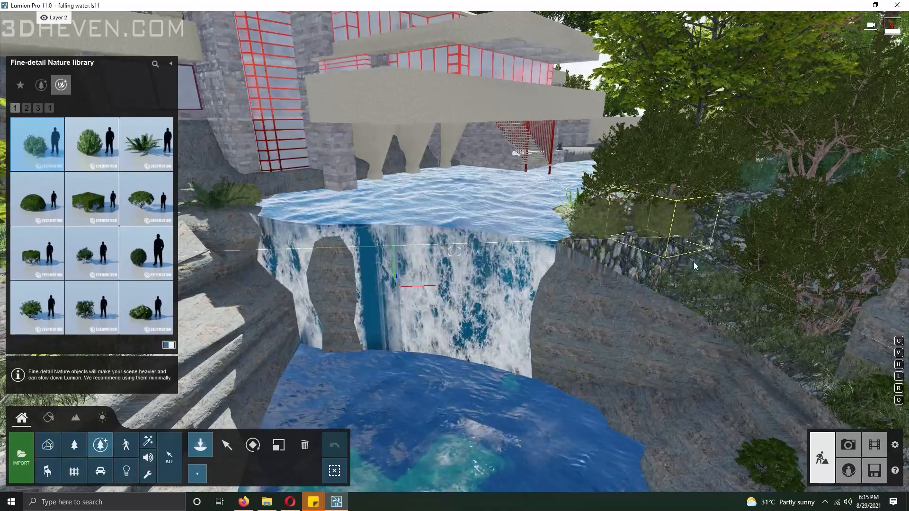
# - Adjust the weathering and edge wear of the cliff's Polii Rock Grey 018 VAR1 3K material and save the material changes
pyautogui.click(49, 419)
pyautogui.click(235, 316)
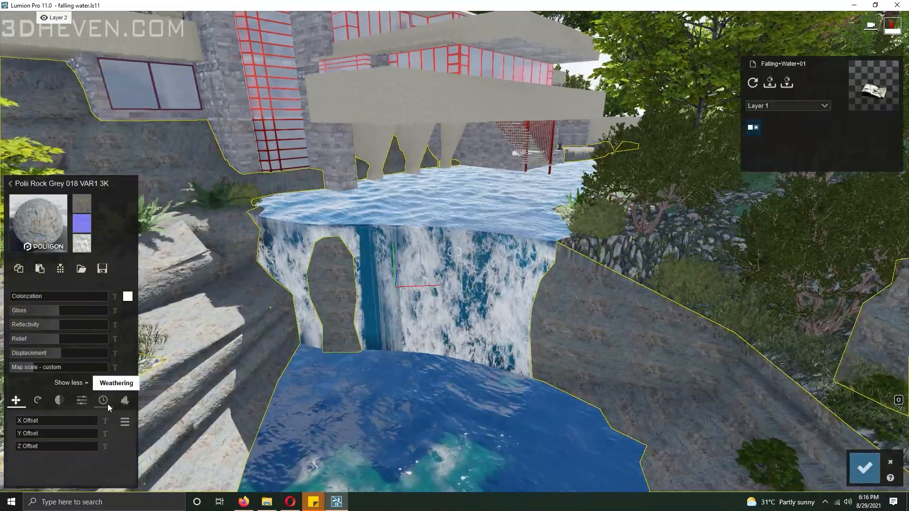
pyautogui.click(124, 400)
pyautogui.click(103, 401)
pyautogui.click(66, 420)
pyautogui.moveTo(24, 476); pyautogui.dragTo(111, 462)
pyautogui.moveTo(64, 422); pyautogui.dragTo(32, 423)
pyautogui.moveTo(228, 313); pyautogui.dragTo(133, 360, button='right')
pyautogui.press('w')
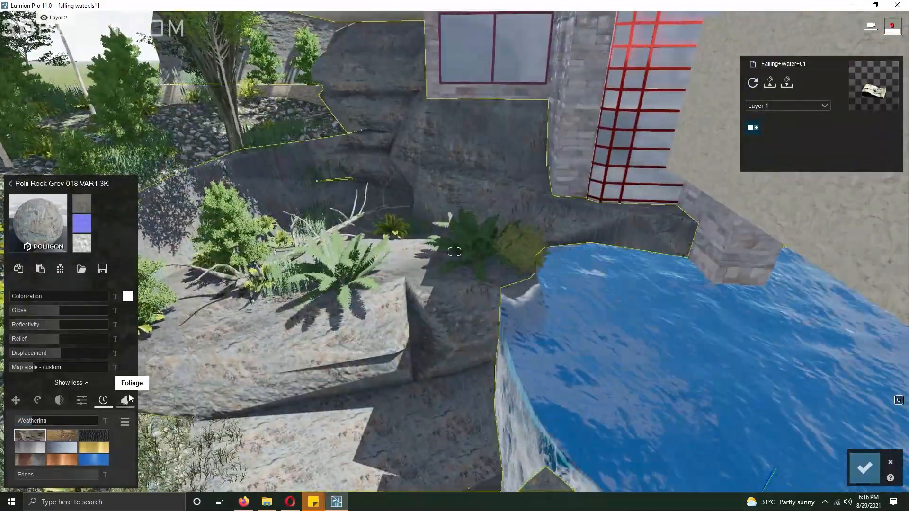
pyautogui.click(865, 468)
# - Place low grass clumps from page 5 of the standard grass category along the stony river bank
pyautogui.click(21, 419)
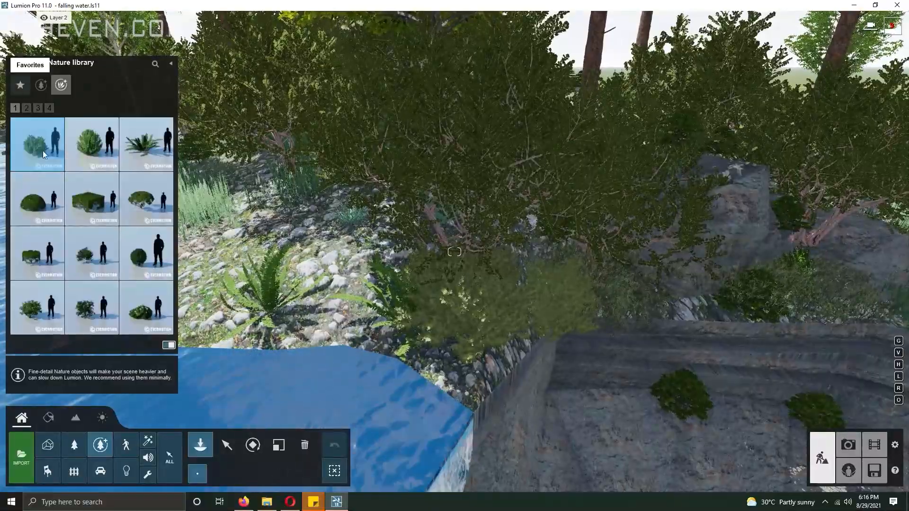
pyautogui.click(74, 446)
pyautogui.click(121, 85)
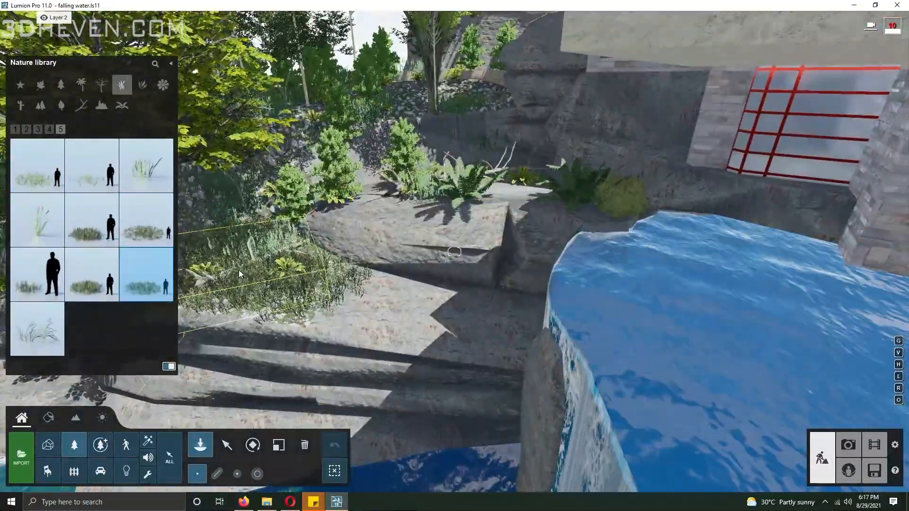
# - Browse the broadleaf category up to page 19 and plant a slender light green tree and an orange autumn tree on the far river bank
pyautogui.click(61, 105)
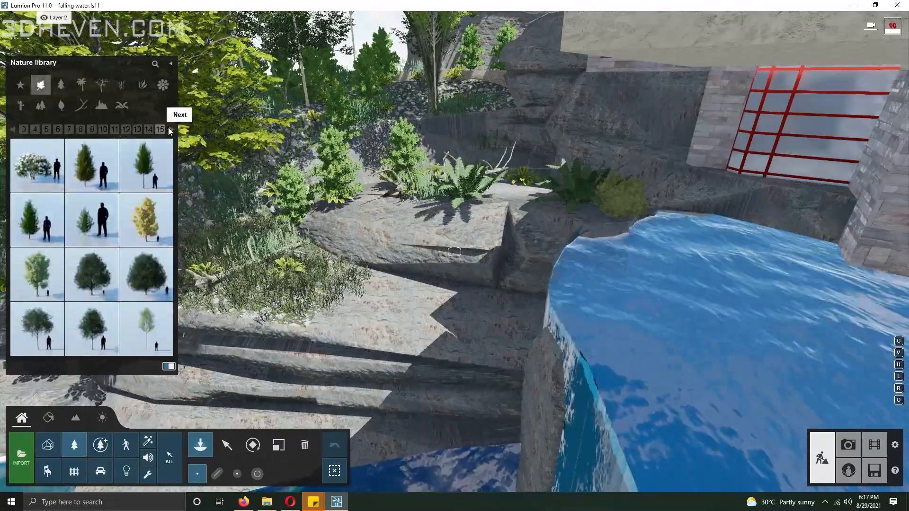
pyautogui.moveTo(333, 187); pyautogui.dragTo(259, 182, button='right')
pyautogui.click(433, 286)
pyautogui.moveTo(433, 287); pyautogui.dragTo(663, 275, button='right')
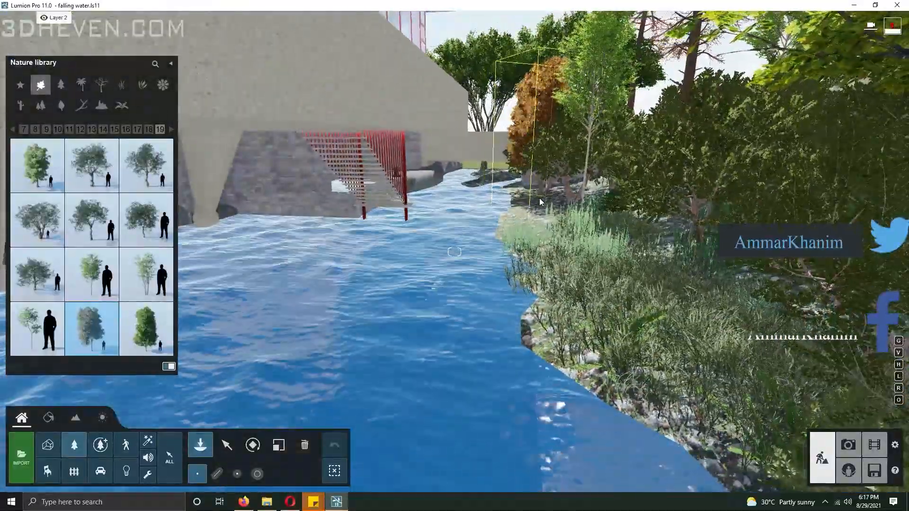
# - Plant a leafy tree from broadleaf page 21 and a spreading red-trunked tree from page 22 on the rock ledge beside the waterfall
pyautogui.click(172, 129)
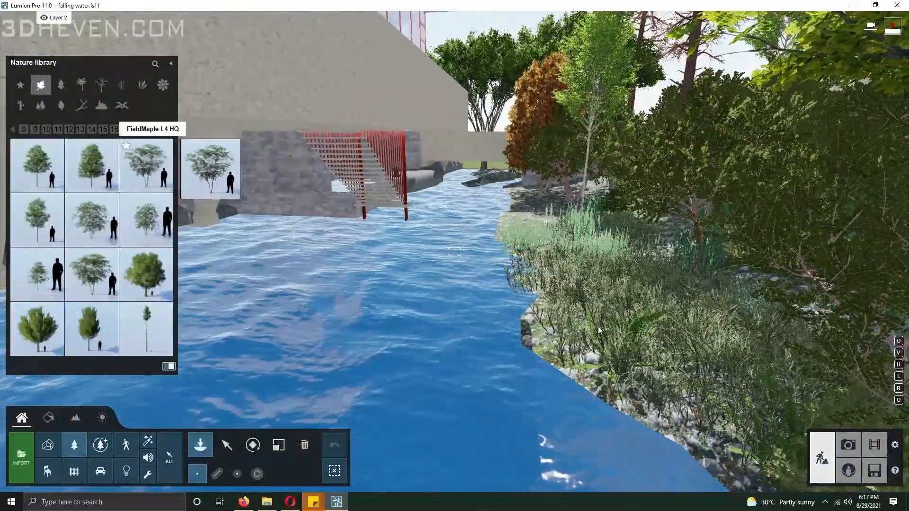
pyautogui.moveTo(621, 335); pyautogui.dragTo(502, 362, button='right')
pyautogui.press('s')
pyautogui.moveTo(638, 386); pyautogui.dragTo(510, 258, button='right')
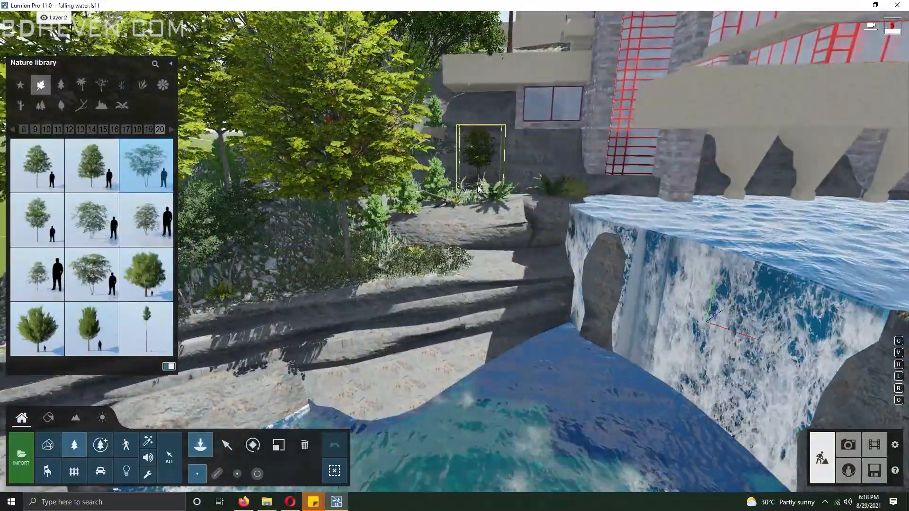
pyautogui.click(172, 128)
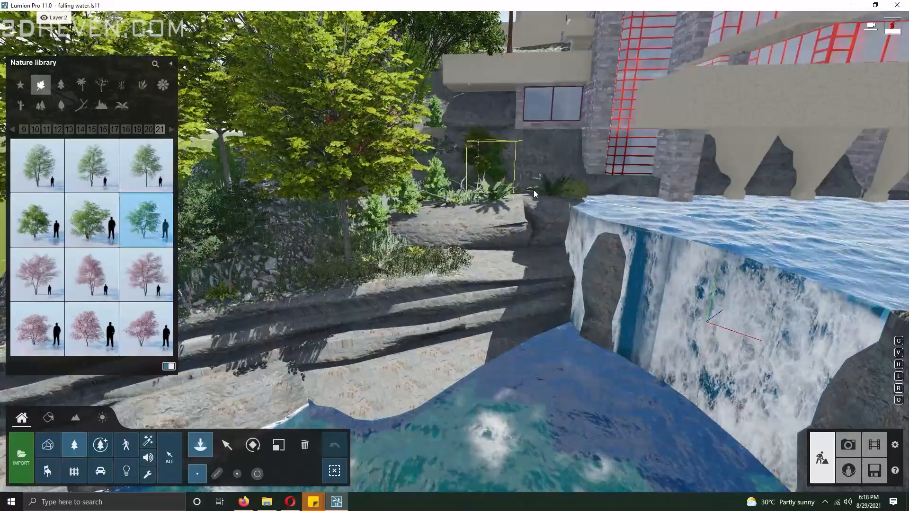
pyautogui.click(172, 129)
pyautogui.click(91, 275)
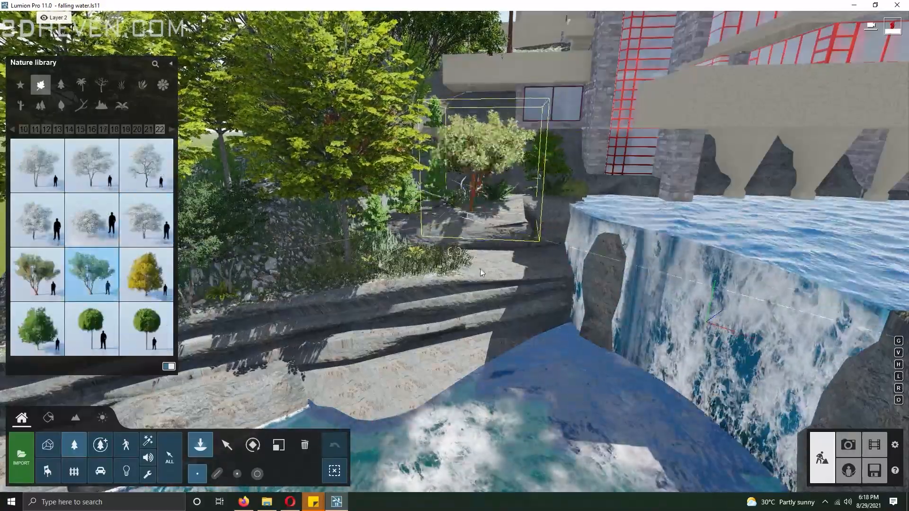
pyautogui.click(458, 262)
# - Return to photo mode, restore the camera of the second Realistic photo and refresh its preview
pyautogui.click(848, 445)
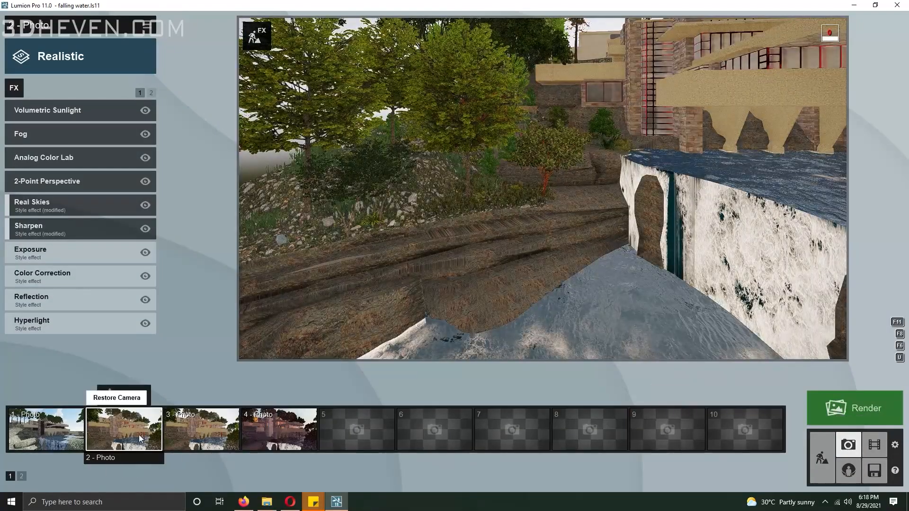
pyautogui.click(138, 435)
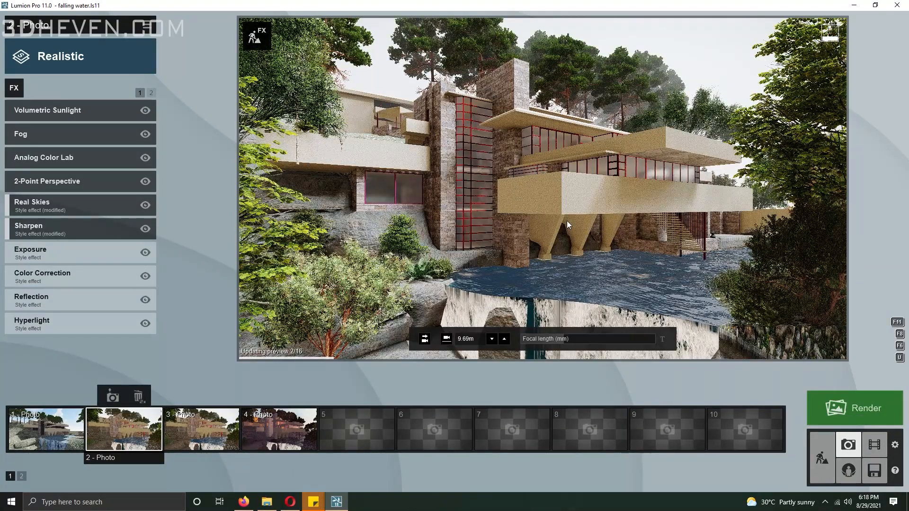
# - In the Dawn photo, raise the Sharpen intensity and modify the Sky Light effect
pyautogui.click(202, 438)
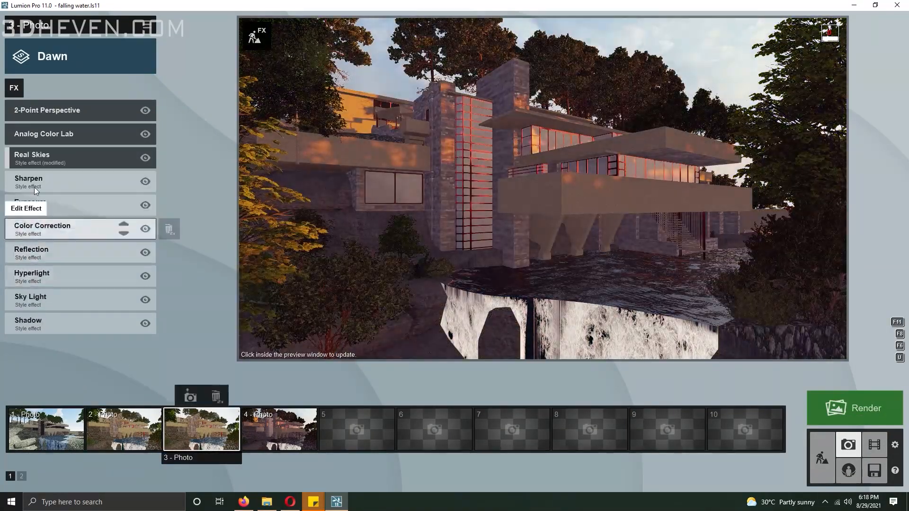
pyautogui.click(33, 180)
pyautogui.moveTo(41, 129); pyautogui.dragTo(75, 129)
pyautogui.click(19, 110)
pyautogui.click(50, 299)
pyautogui.click(143, 172)
pyautogui.click(19, 111)
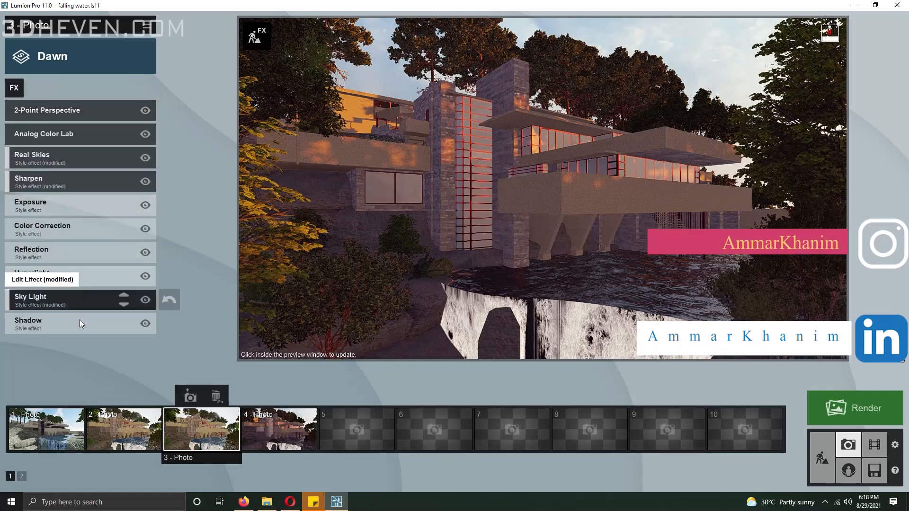
# - Add the Autumn Colors effect to the second Realistic photo and adjust its hue, saturation and hue variation
pyautogui.click(133, 428)
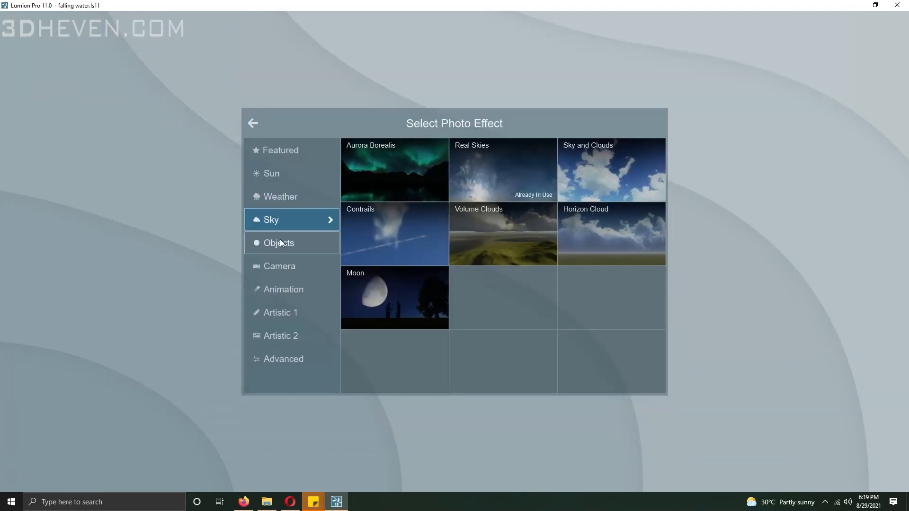
pyautogui.click(282, 243)
pyautogui.click(394, 234)
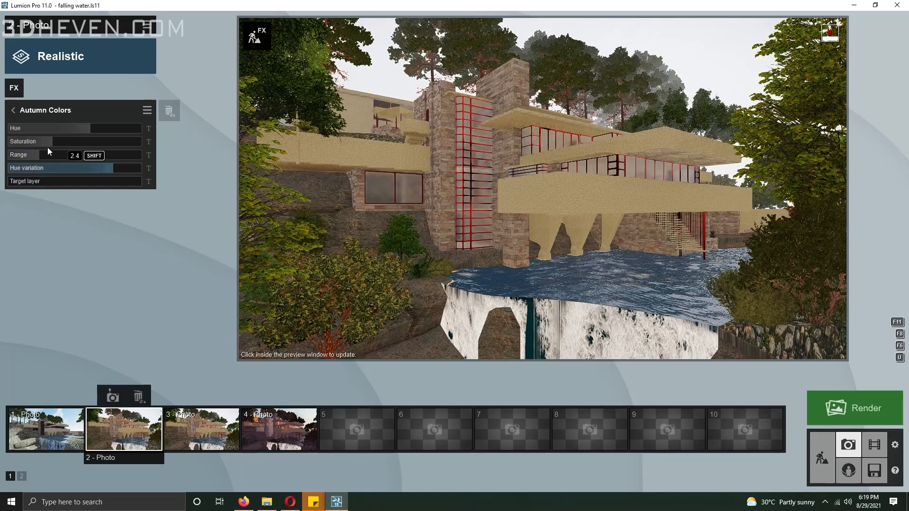
pyautogui.click(479, 207)
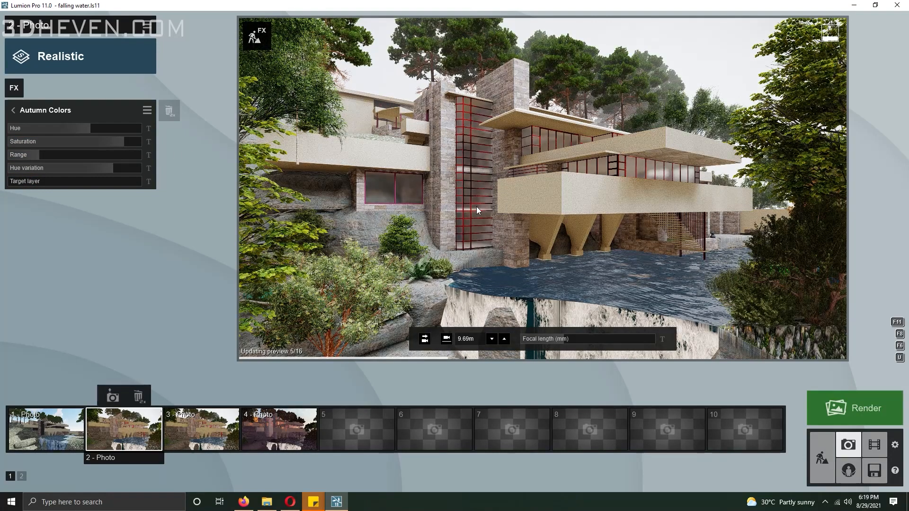
pyautogui.moveTo(87, 128); pyautogui.dragTo(75, 132)
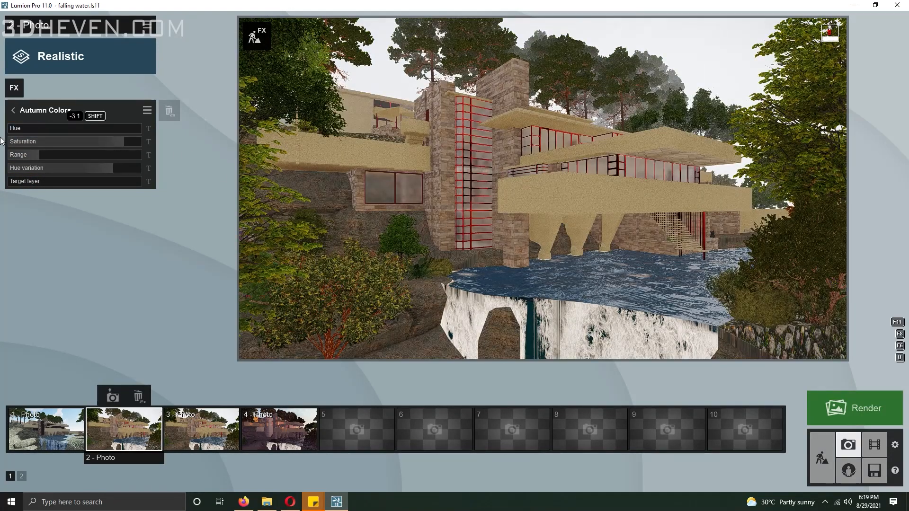
pyautogui.click(14, 110)
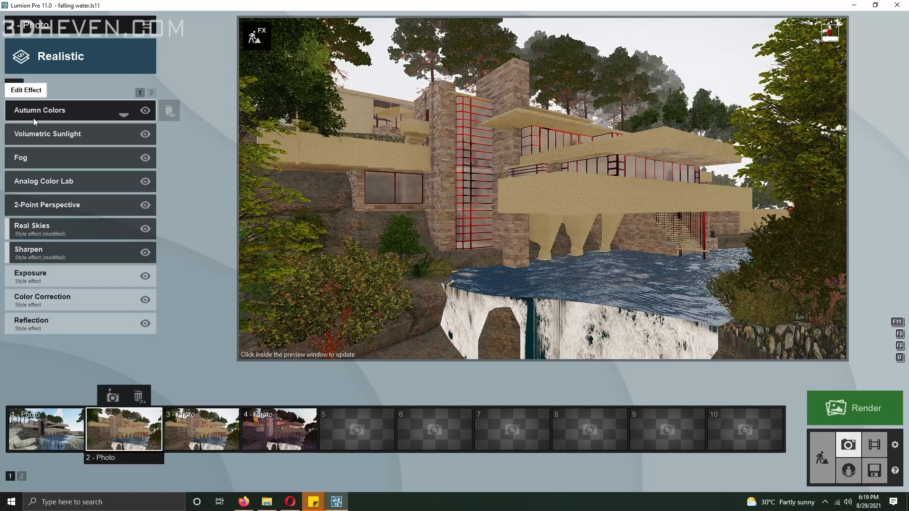
# - Restore the first Realistic photo, refresh its preview and open the render settings
pyautogui.click(68, 440)
pyautogui.click(494, 231)
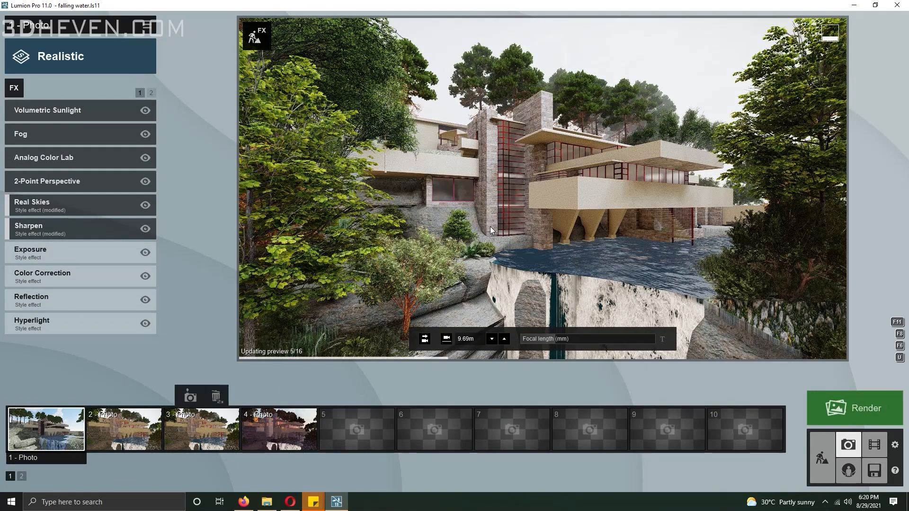
pyautogui.click(860, 407)
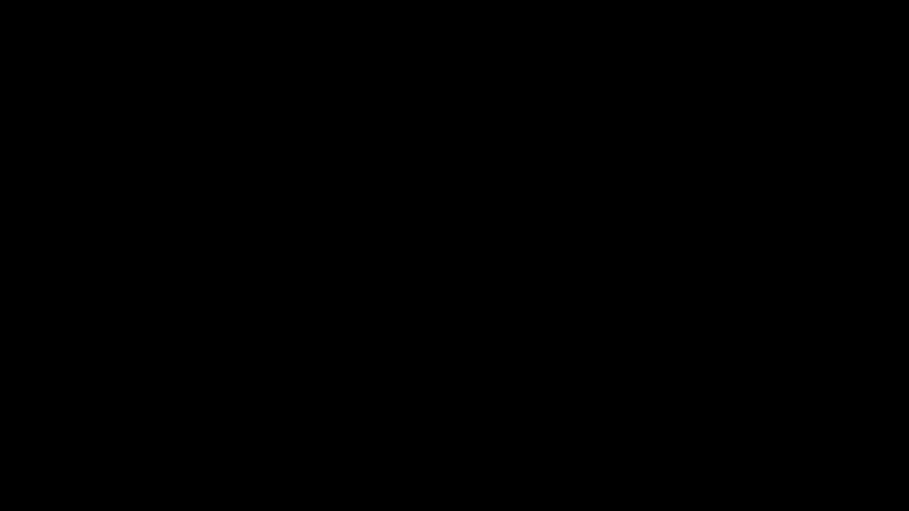